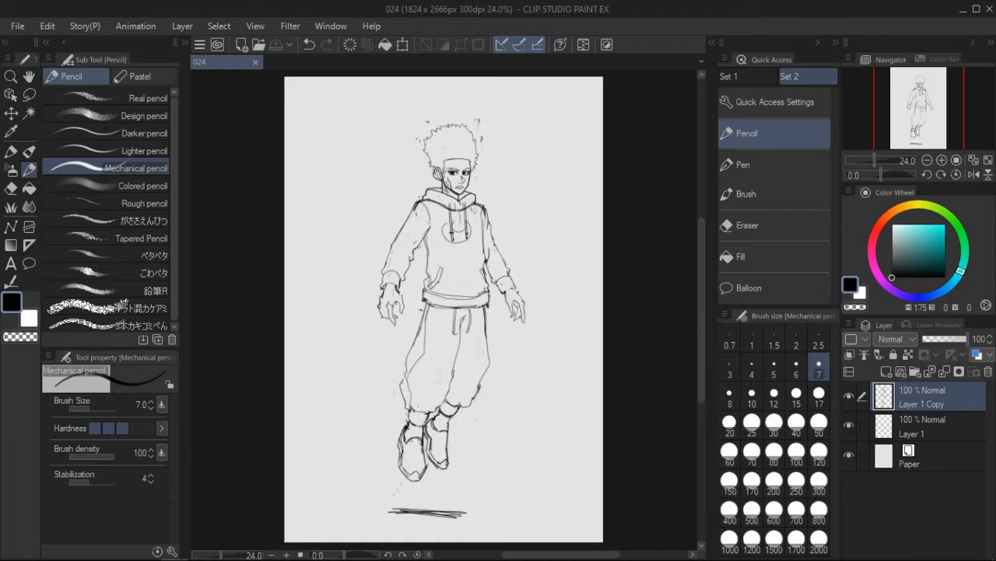
# - Examine the above the clouds.png illustration up close, focusing on the character's face and hair
pyautogui.moveTo(919, 120); pyautogui.dragTo(910, 124)
pyautogui.click(986, 161)
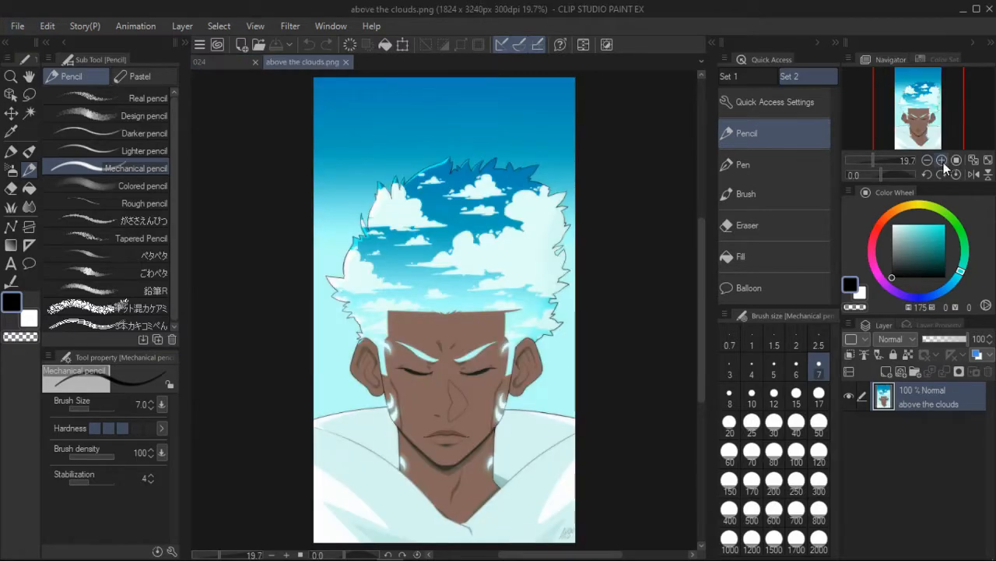
pyautogui.moveTo(919, 109)
pyautogui.mouseDown()
pyautogui.moveTo(923, 131)
pyautogui.moveTo(914, 114)
pyautogui.mouseUp()
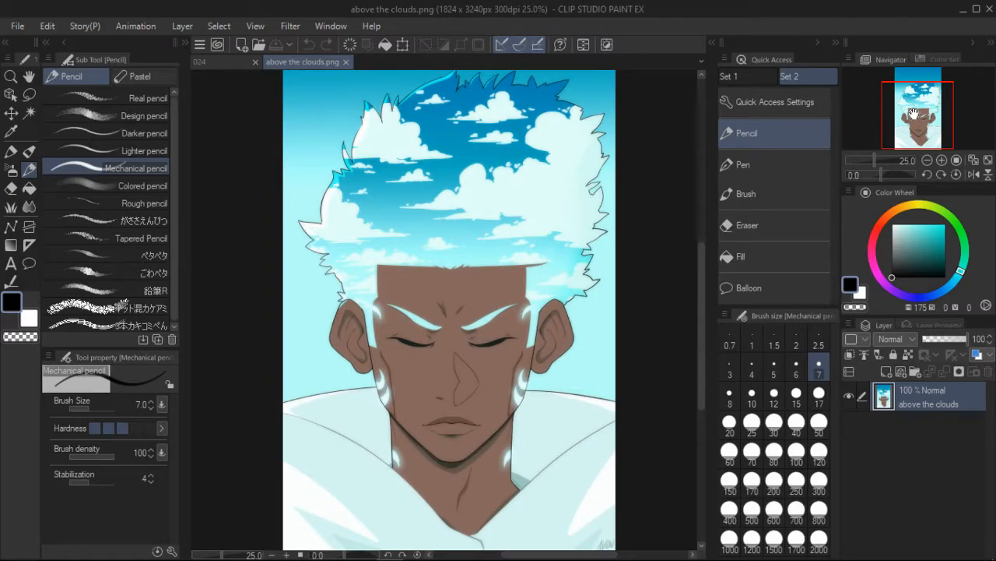
pyautogui.moveTo(911, 138); pyautogui.dragTo(909, 137)
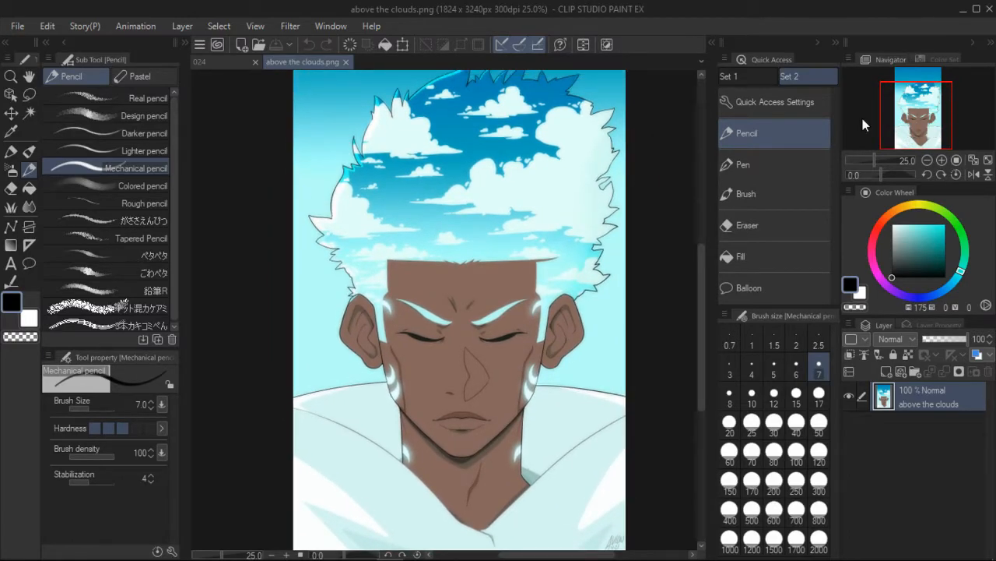
# - Place the above the clouds.png illustration in its own window beside the enlarged 024 sketch for comparison
pyautogui.moveTo(298, 62); pyautogui.dragTo(290, 100)
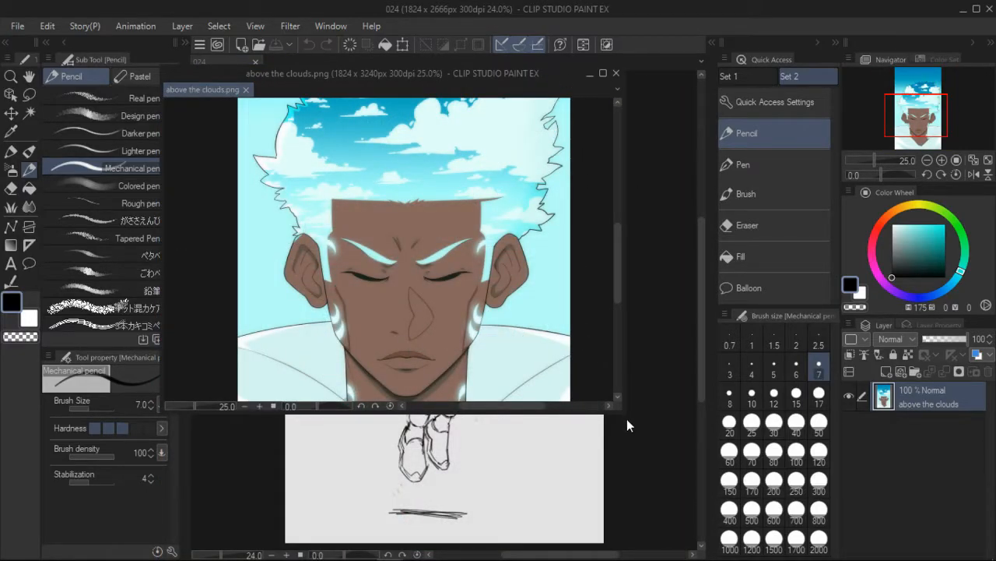
pyautogui.moveTo(625, 409)
pyautogui.mouseDown()
pyautogui.moveTo(530, 434)
pyautogui.moveTo(447, 543)
pyautogui.moveTo(438, 539)
pyautogui.mouseUp()
pyautogui.moveTo(898, 125); pyautogui.dragTo(878, 128)
pyautogui.click(637, 242)
pyautogui.click(942, 159)
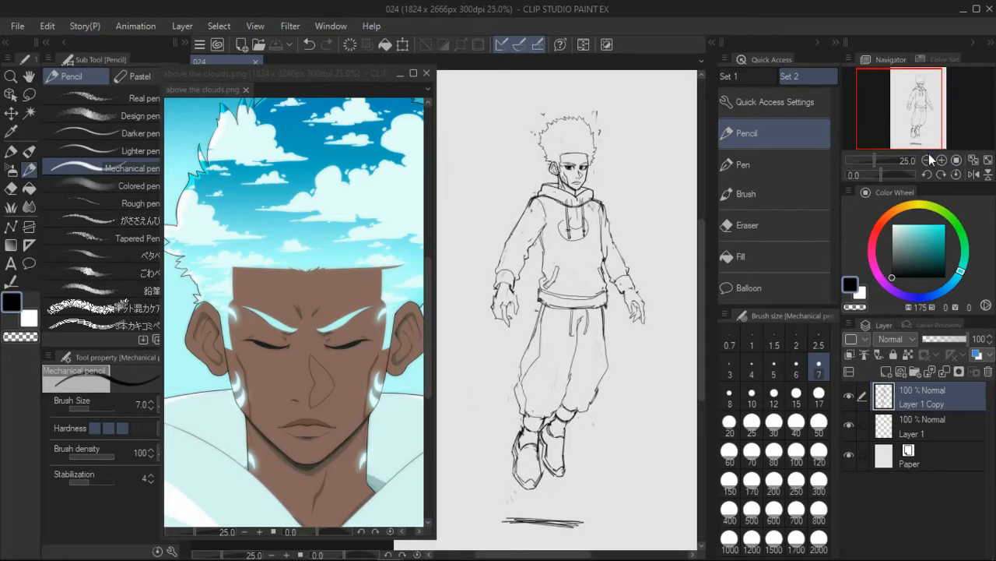
pyautogui.click(942, 160)
pyautogui.moveTo(909, 121); pyautogui.dragTo(873, 109)
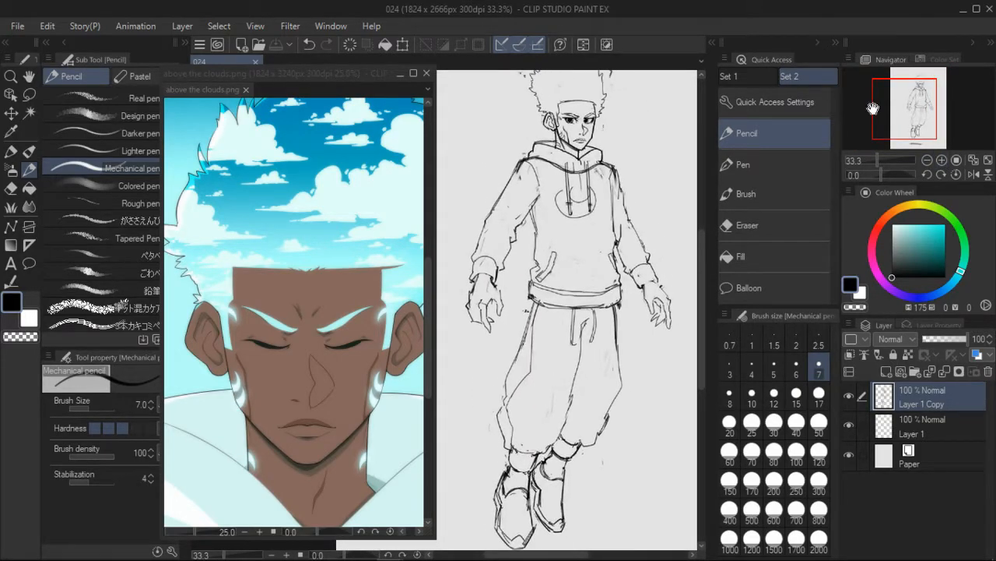
pyautogui.click(905, 107)
pyautogui.moveTo(612, 136); pyautogui.dragTo(613, 127)
pyautogui.hotkey('ctrl', 'z')
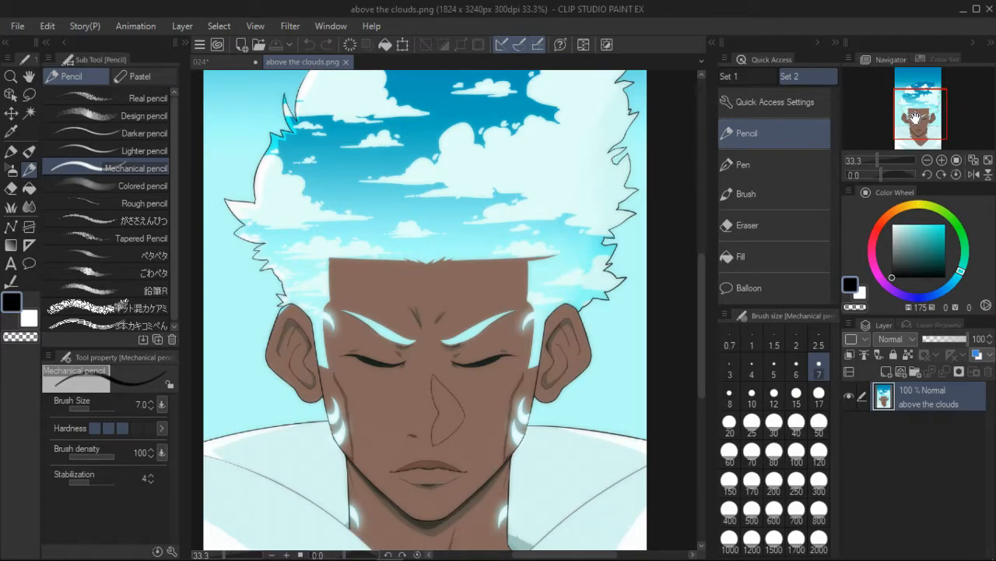
# - Review the lower face, neck and clothing in above the clouds.png, and the whole illustration
pyautogui.moveTo(915, 91)
pyautogui.mouseDown()
pyautogui.moveTo(904, 124)
pyautogui.moveTo(916, 104)
pyautogui.moveTo(920, 122)
pyautogui.moveTo(902, 105)
pyautogui.mouseUp()
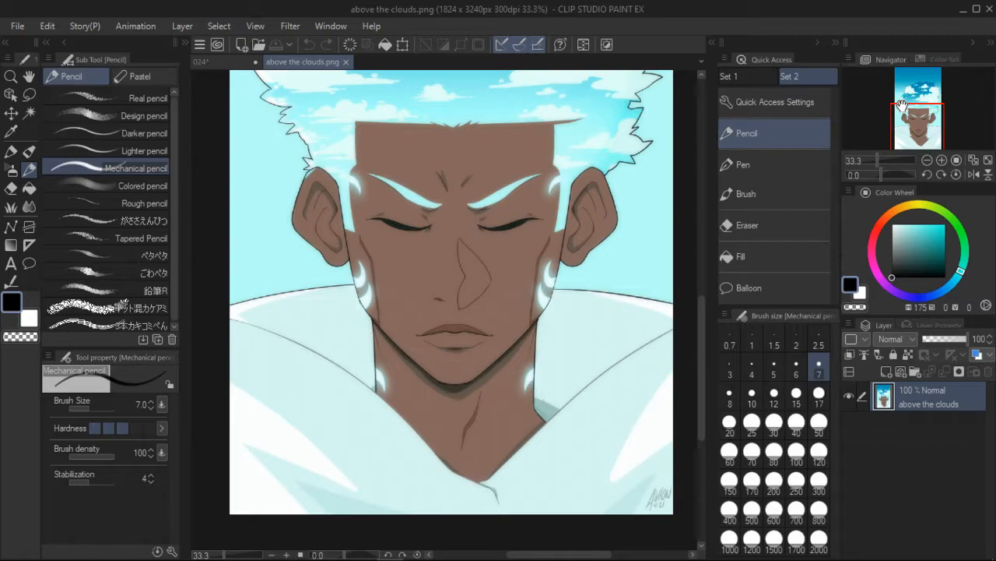
pyautogui.moveTo(909, 132)
pyautogui.mouseDown()
pyautogui.moveTo(917, 118)
pyautogui.moveTo(900, 121)
pyautogui.mouseUp()
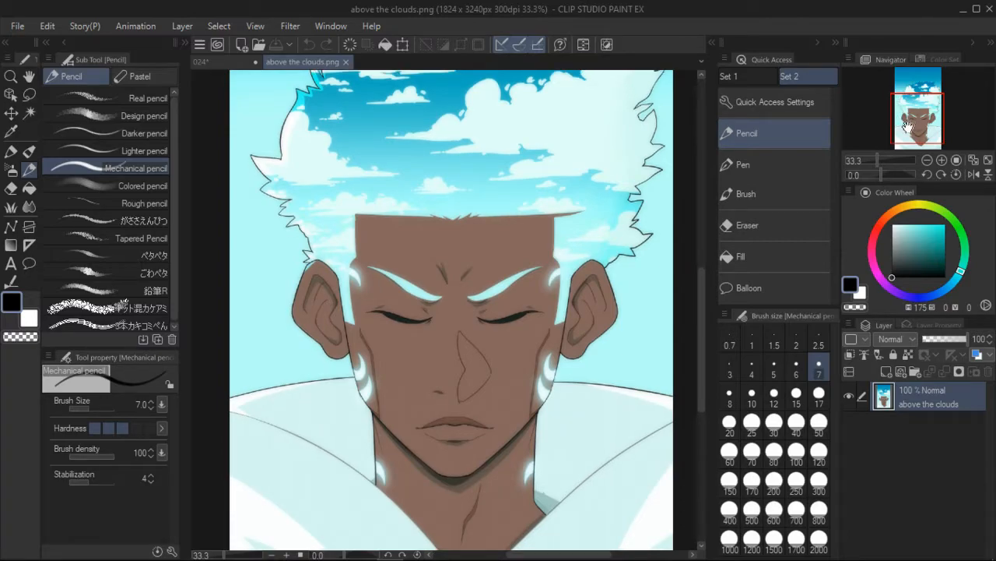
pyautogui.click(986, 161)
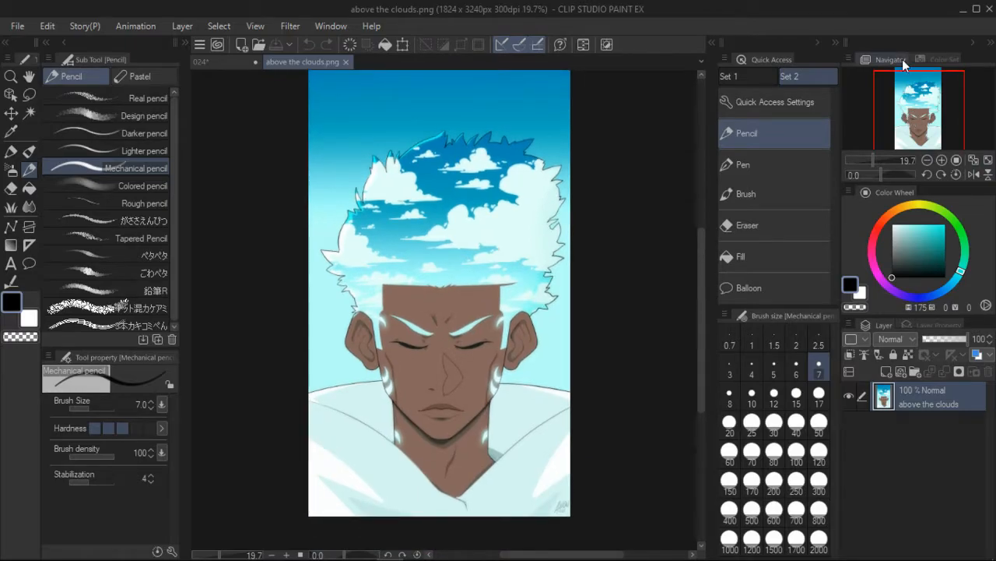
# - Switch to the 024 drawing and inspect the sketched figure from the hair down to the shoes
pyautogui.click(223, 60)
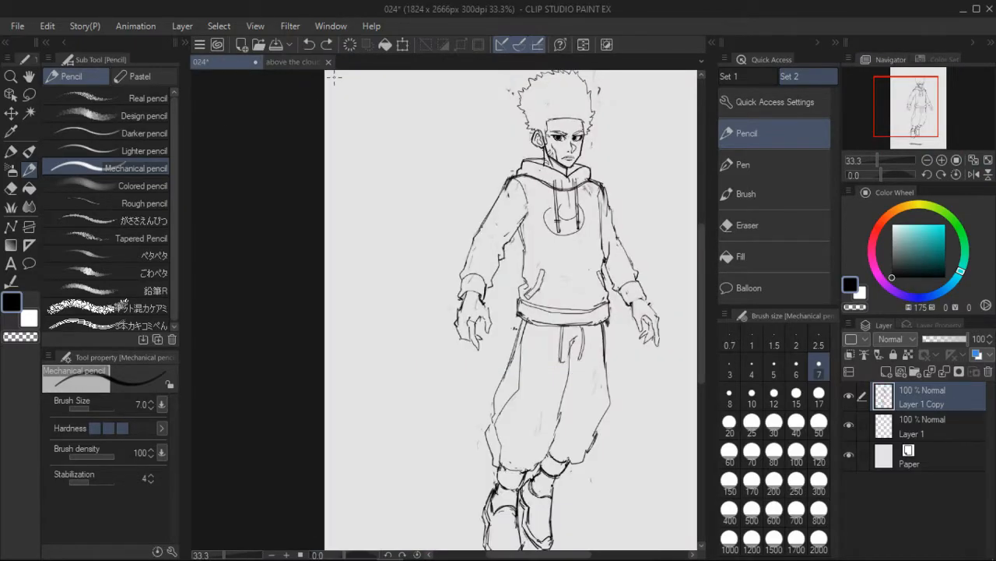
pyautogui.moveTo(888, 114); pyautogui.dragTo(902, 109)
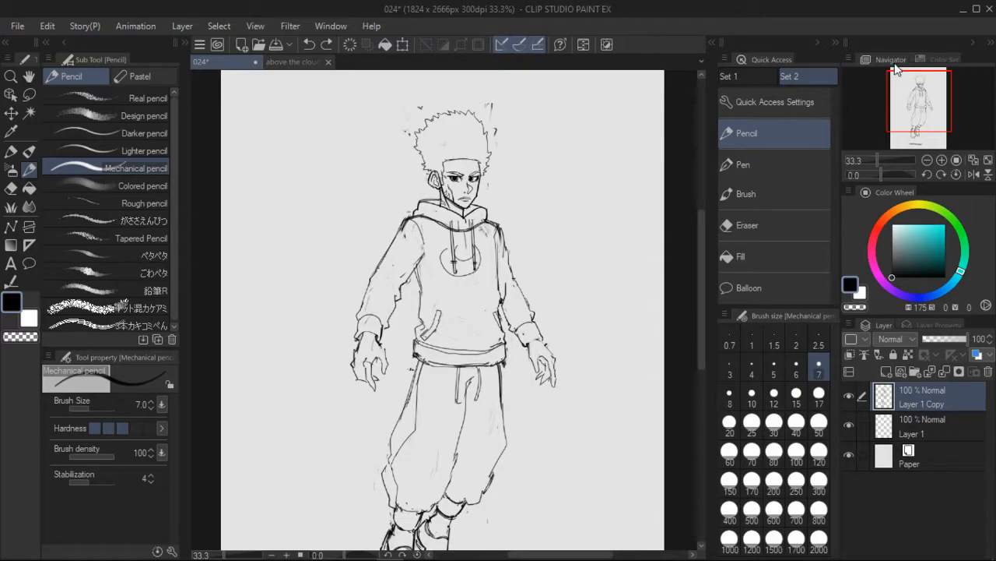
pyautogui.click(908, 104)
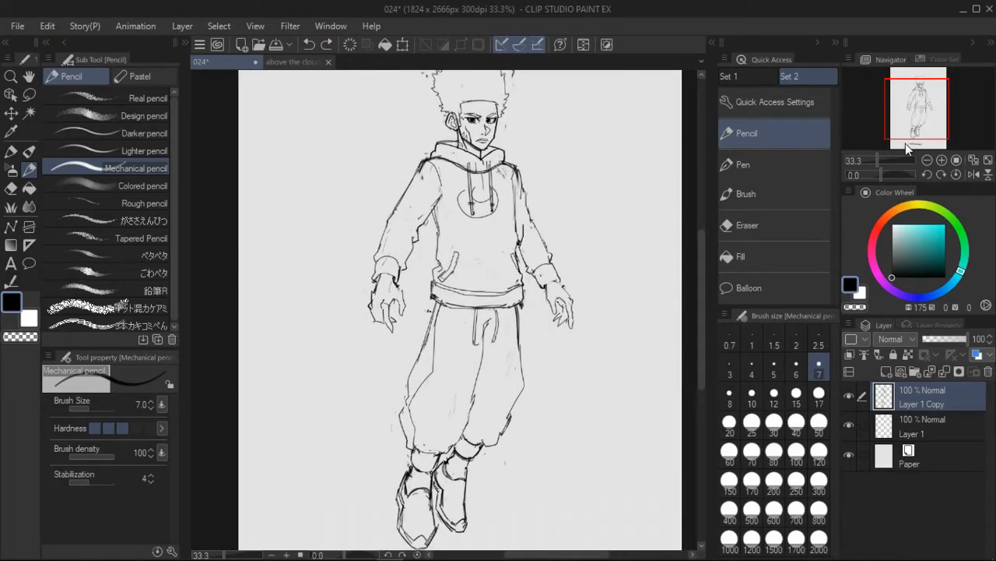
pyautogui.click(875, 159)
pyautogui.moveTo(874, 158); pyautogui.dragTo(879, 158)
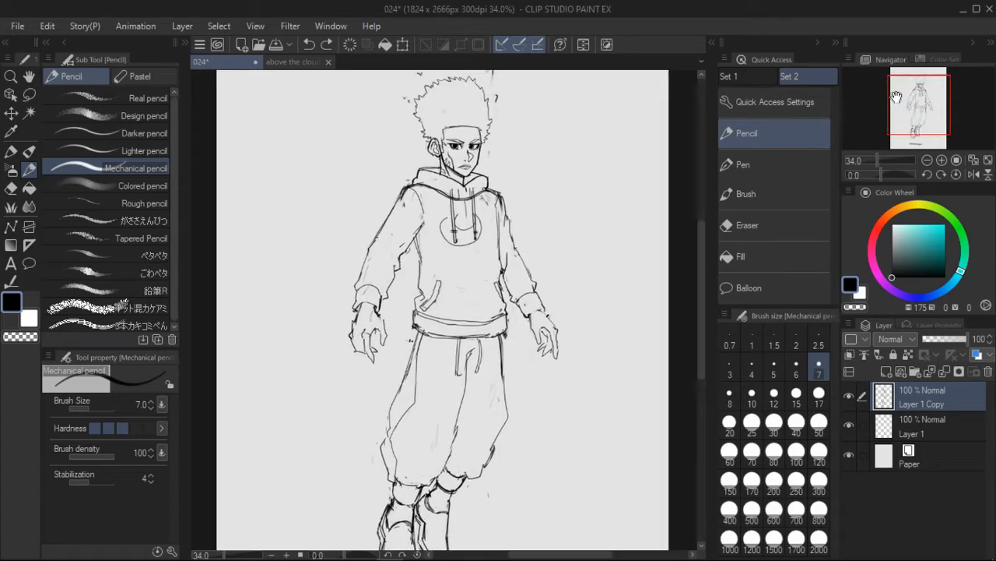
pyautogui.moveTo(906, 118)
pyautogui.mouseDown()
pyautogui.moveTo(923, 103)
pyautogui.moveTo(900, 127)
pyautogui.mouseUp()
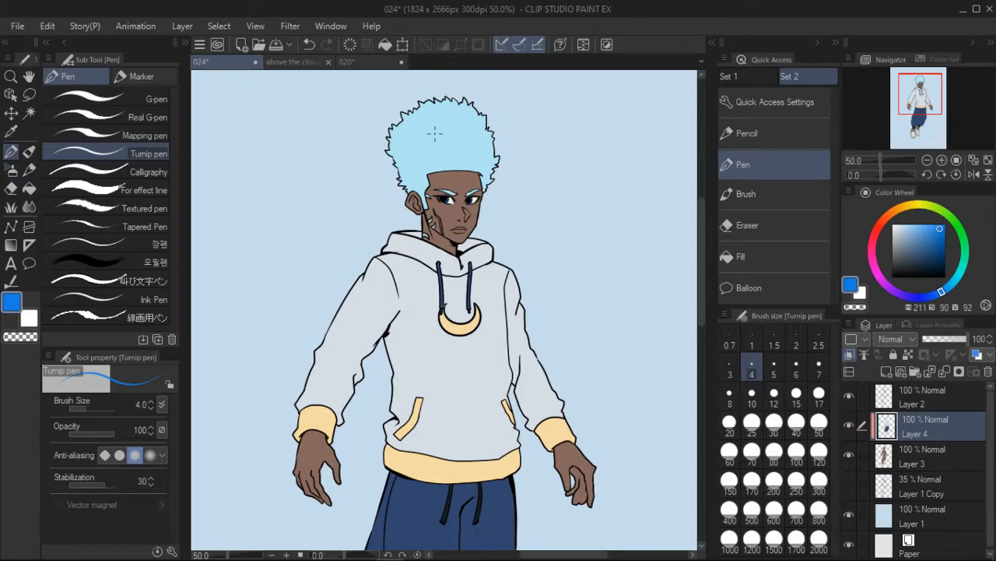
# - Switch to the 020 lighting studies and examine the front-lit head marked F up close
pyautogui.click(347, 62)
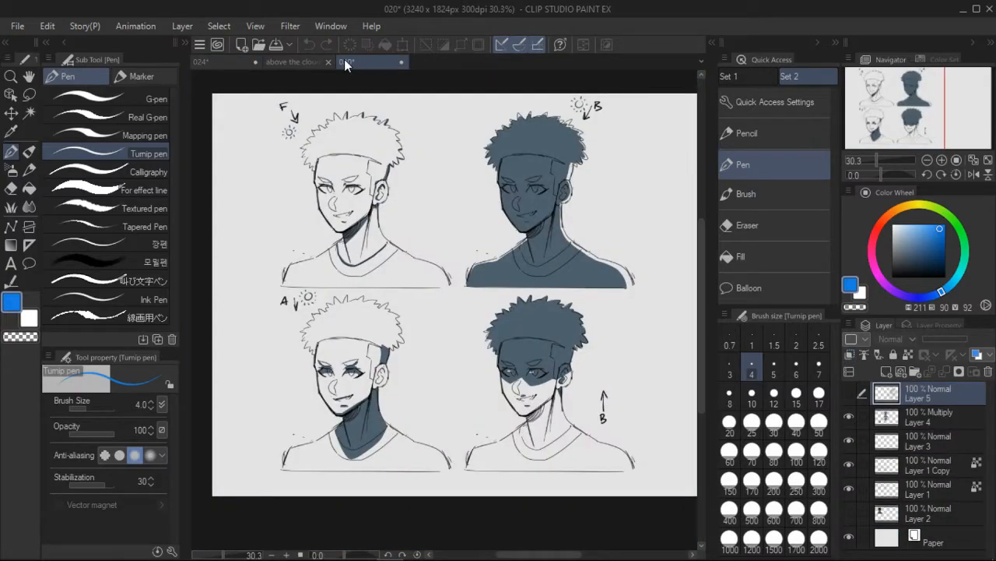
pyautogui.click(942, 160)
pyautogui.moveTo(914, 125); pyautogui.dragTo(915, 116)
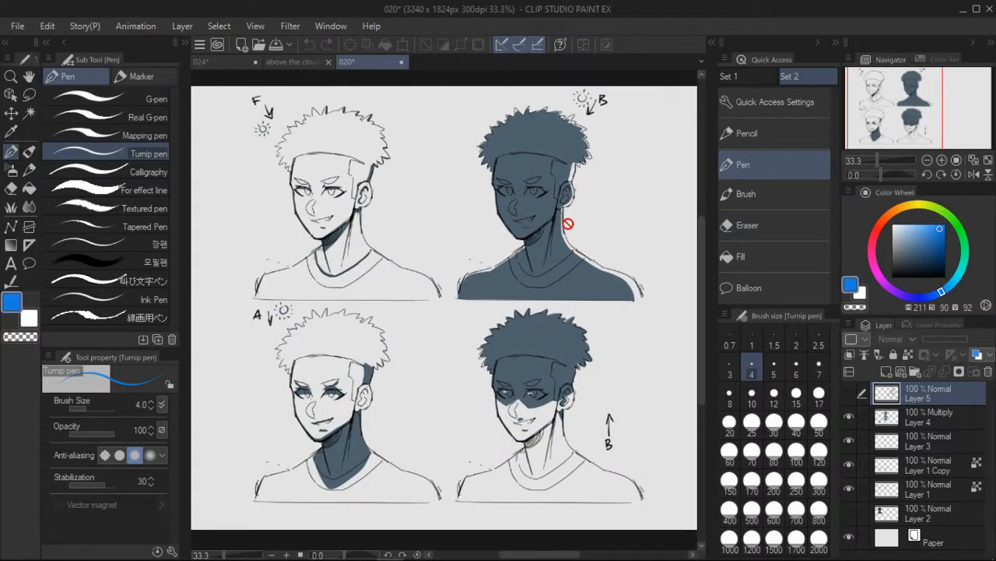
pyautogui.click(942, 159)
pyautogui.click(942, 160)
pyautogui.moveTo(915, 130); pyautogui.dragTo(879, 95)
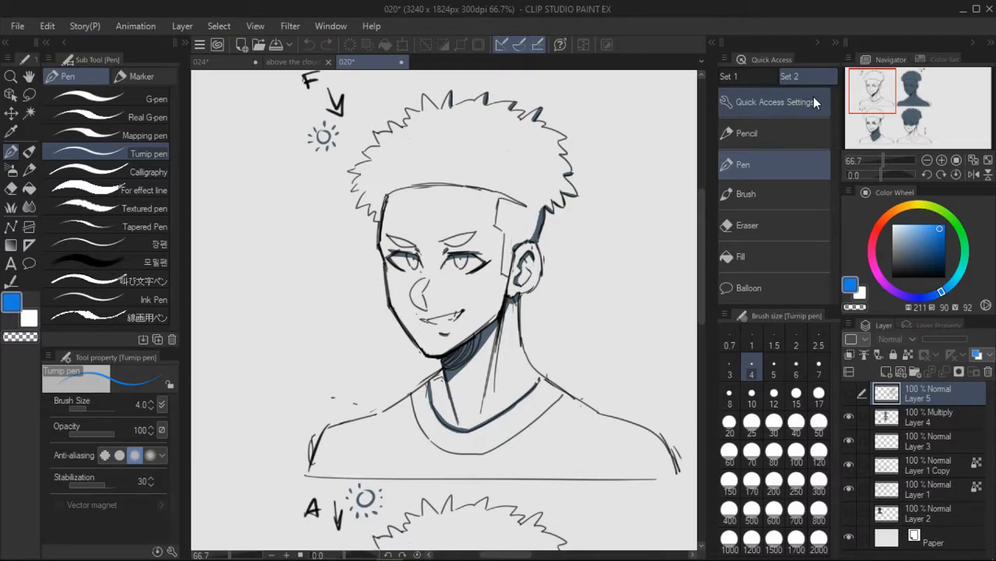
pyautogui.moveTo(874, 97); pyautogui.dragTo(872, 98)
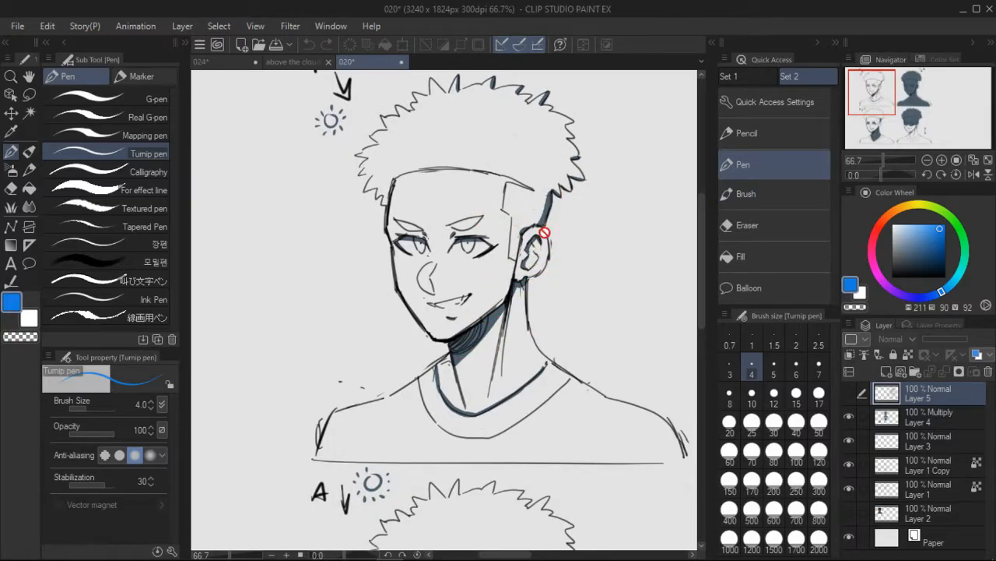
# - Examine how the shadows fall on the back-lit, top-lit and bottom-lit heads in the lighting studies
pyautogui.moveTo(882, 104)
pyautogui.mouseDown()
pyautogui.moveTo(875, 99)
pyautogui.moveTo(912, 94)
pyautogui.mouseUp()
pyautogui.moveTo(884, 160); pyautogui.dragTo(881, 159)
pyautogui.moveTo(908, 102); pyautogui.dragTo(901, 109)
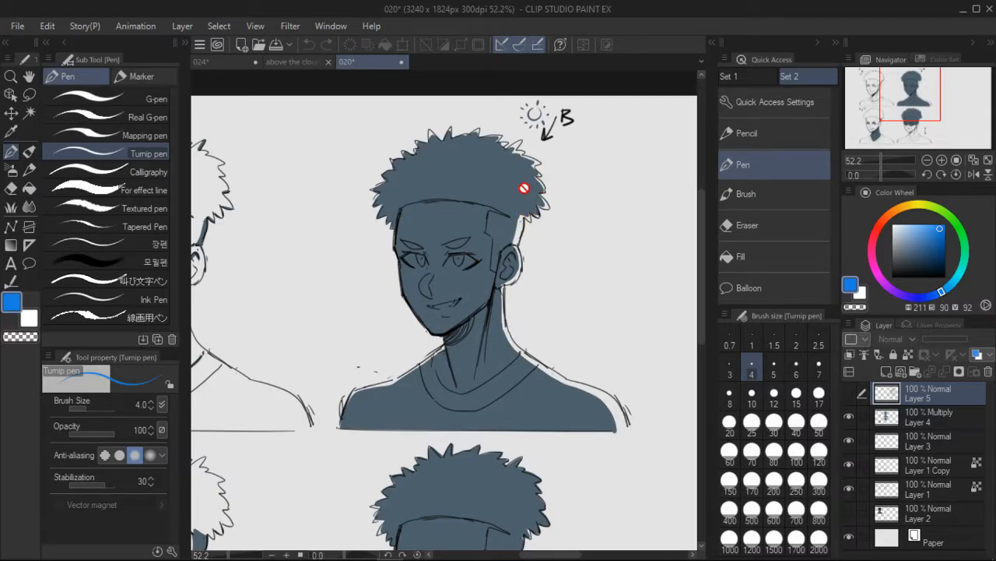
pyautogui.moveTo(915, 94); pyautogui.dragTo(895, 115)
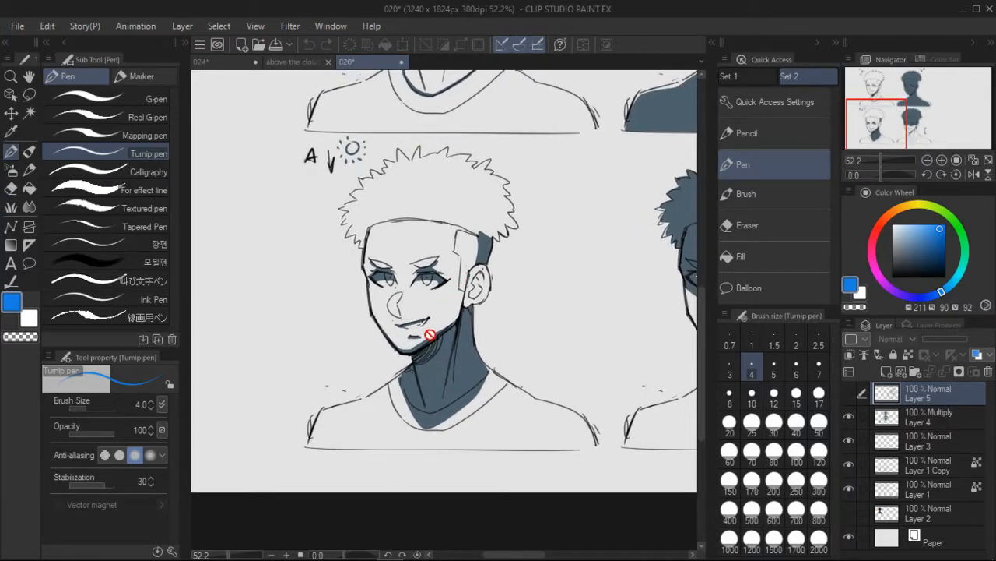
pyautogui.click(875, 124)
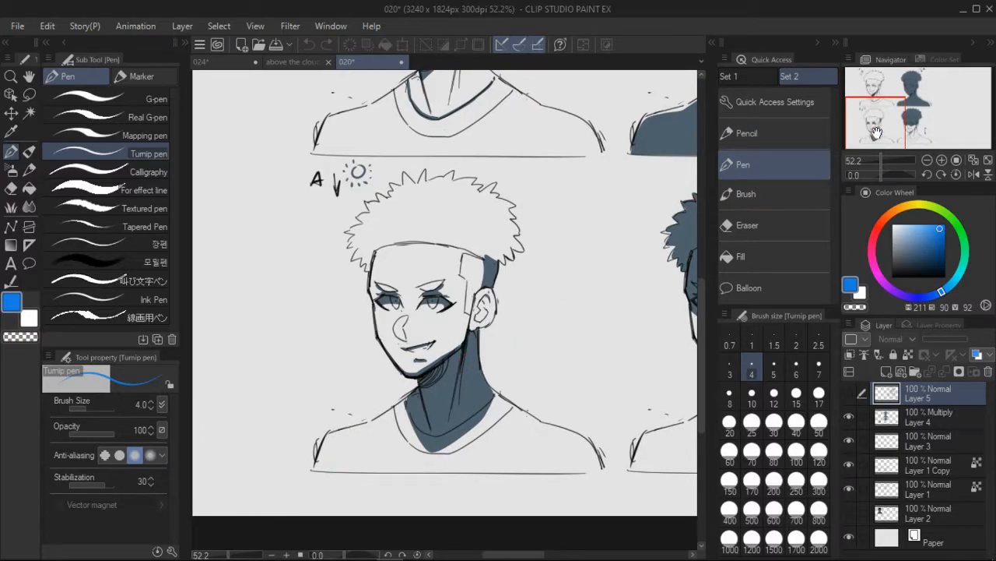
pyautogui.moveTo(876, 131)
pyautogui.mouseDown()
pyautogui.moveTo(911, 129)
pyautogui.moveTo(901, 133)
pyautogui.mouseUp()
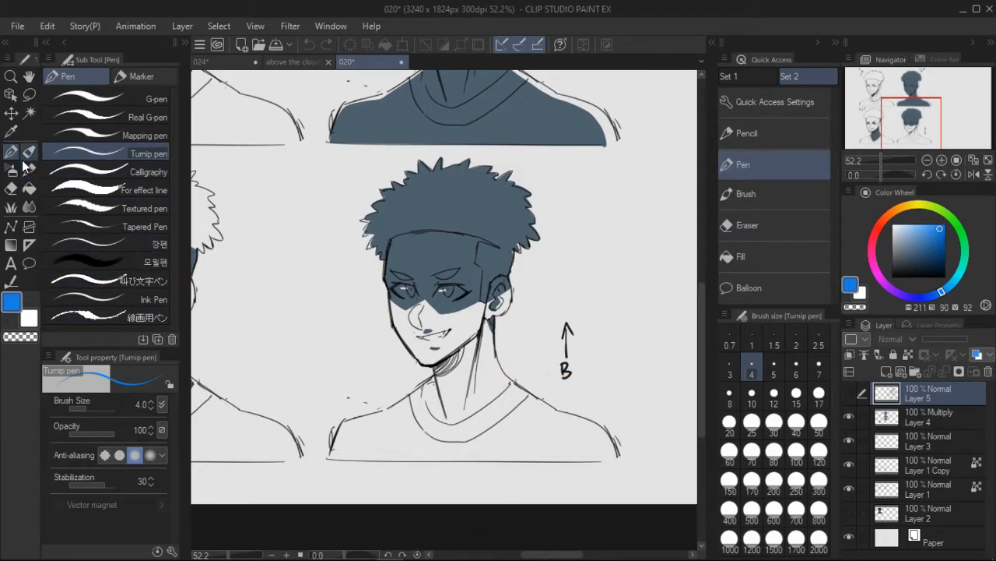
pyautogui.click(907, 124)
pyautogui.moveTo(879, 158); pyautogui.dragTo(886, 119)
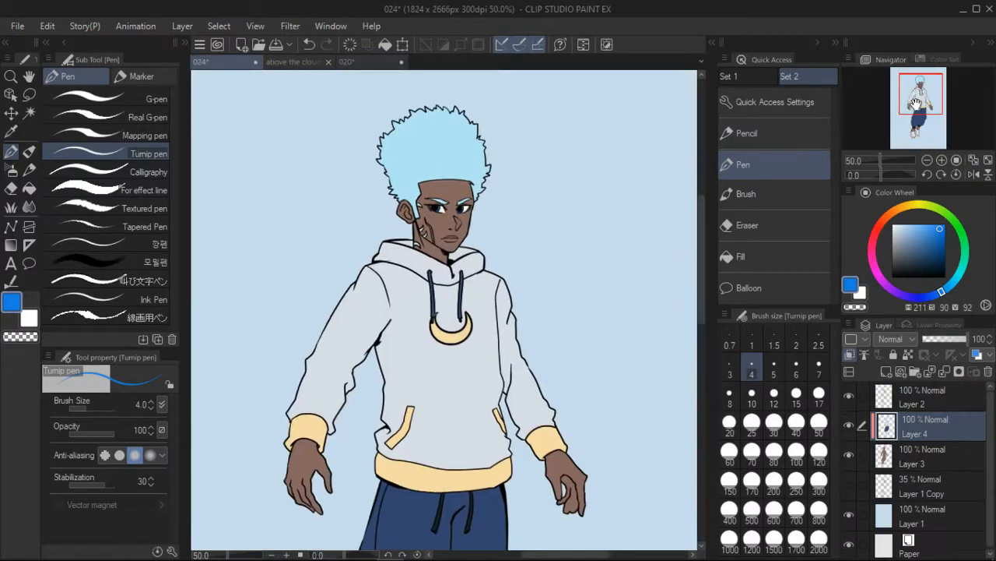
# - In the 024 drawing, add a new layer above Layer 2 and choose a brighter blue drawing colour
pyautogui.moveTo(917, 104)
pyautogui.mouseDown()
pyautogui.moveTo(921, 116)
pyautogui.moveTo(922, 104)
pyautogui.mouseUp()
pyautogui.click(877, 161)
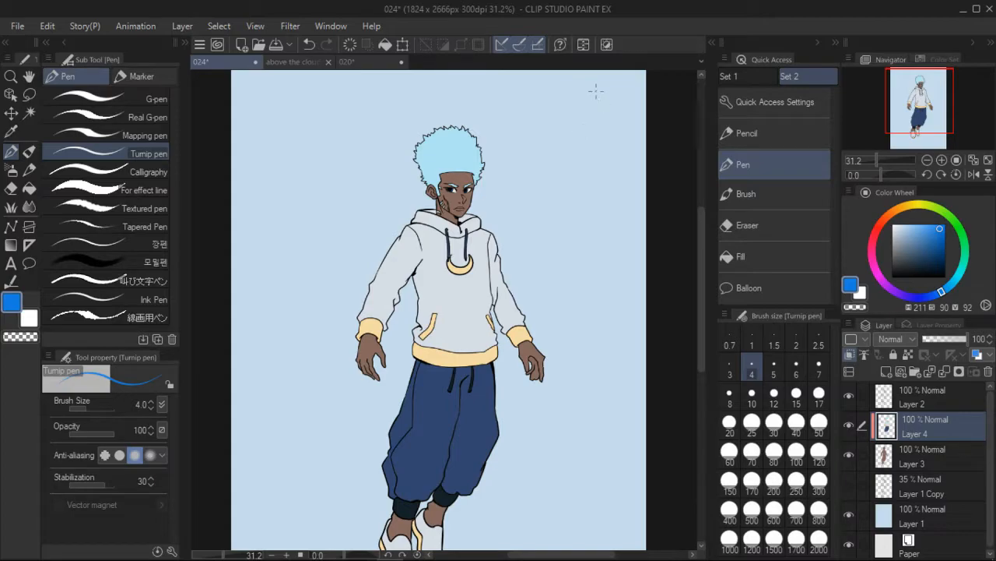
pyautogui.click(895, 401)
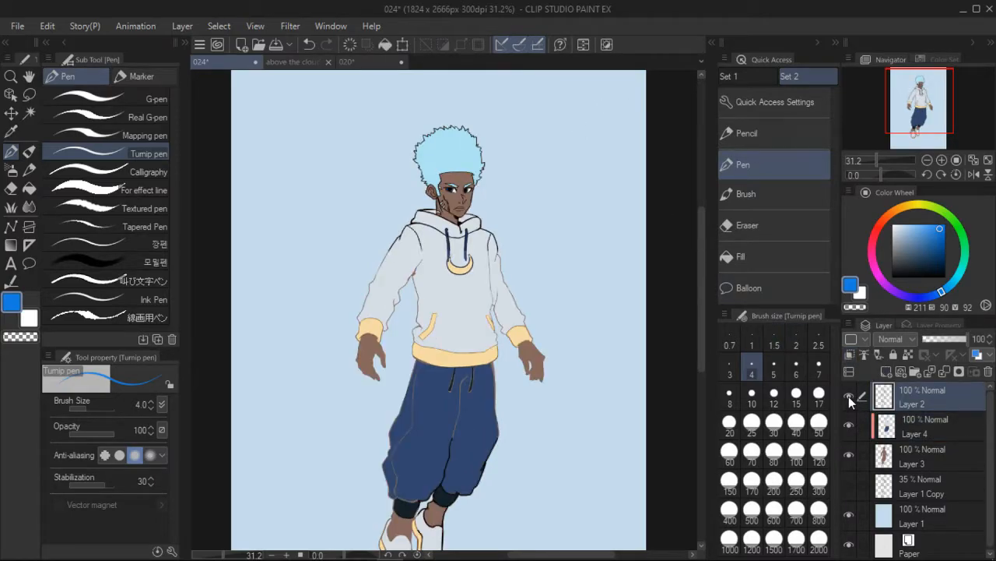
pyautogui.click(886, 372)
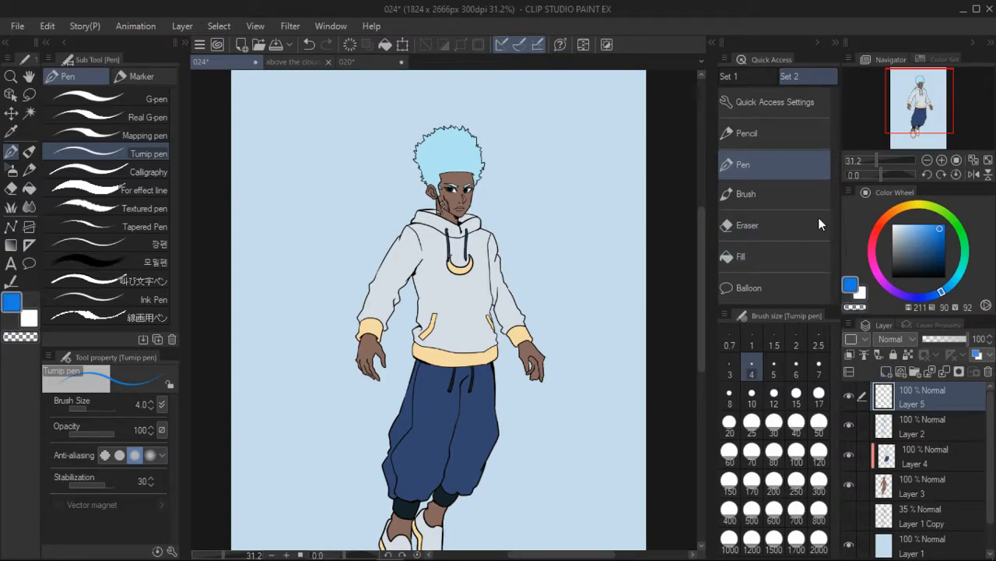
pyautogui.click(937, 225)
# - Sketch a light-source circle with an arrow aimed at the character, and undo the strokes
pyautogui.moveTo(589, 120)
pyautogui.mouseDown()
pyautogui.moveTo(601, 100)
pyautogui.moveTo(585, 133)
pyautogui.mouseUp()
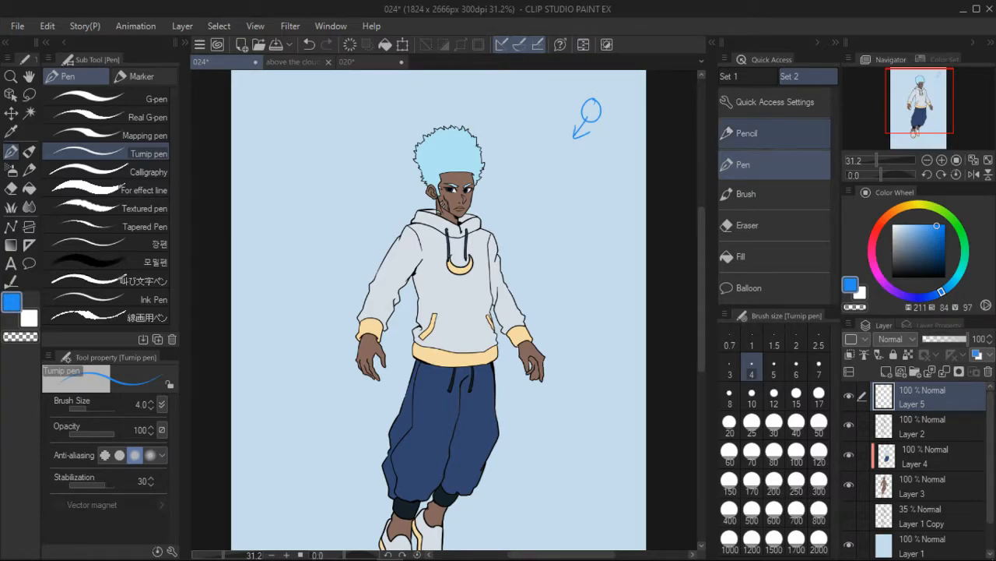
pyautogui.hotkey('ctrl', 'z')
pyautogui.hotkey('ctrl', 'z')
pyautogui.hotkey('ctrl', 'z')
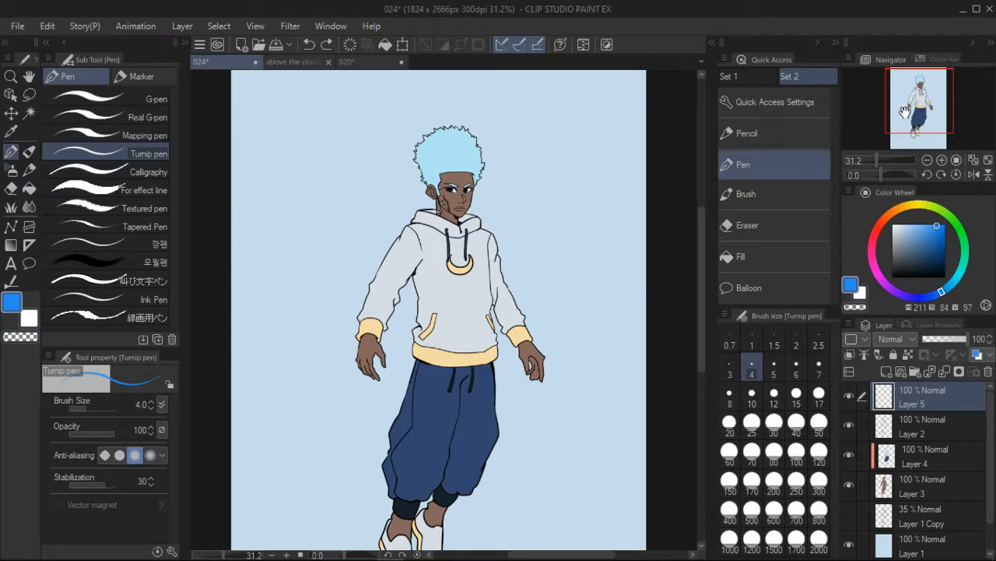
# - Add a new layer above Layer 5 and set its blending mode to Multiply
pyautogui.moveTo(904, 112); pyautogui.dragTo(907, 115)
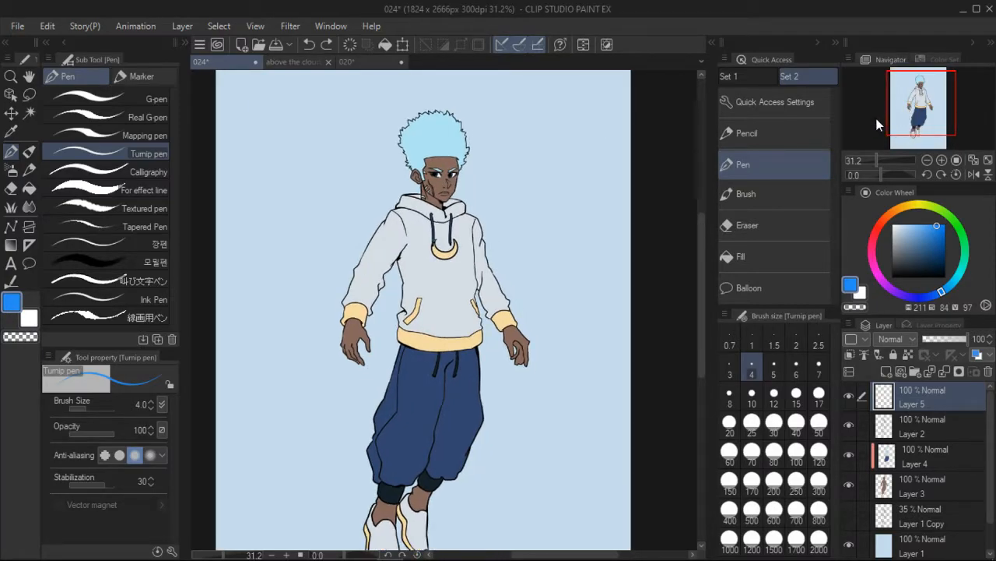
pyautogui.moveTo(916, 103); pyautogui.dragTo(920, 103)
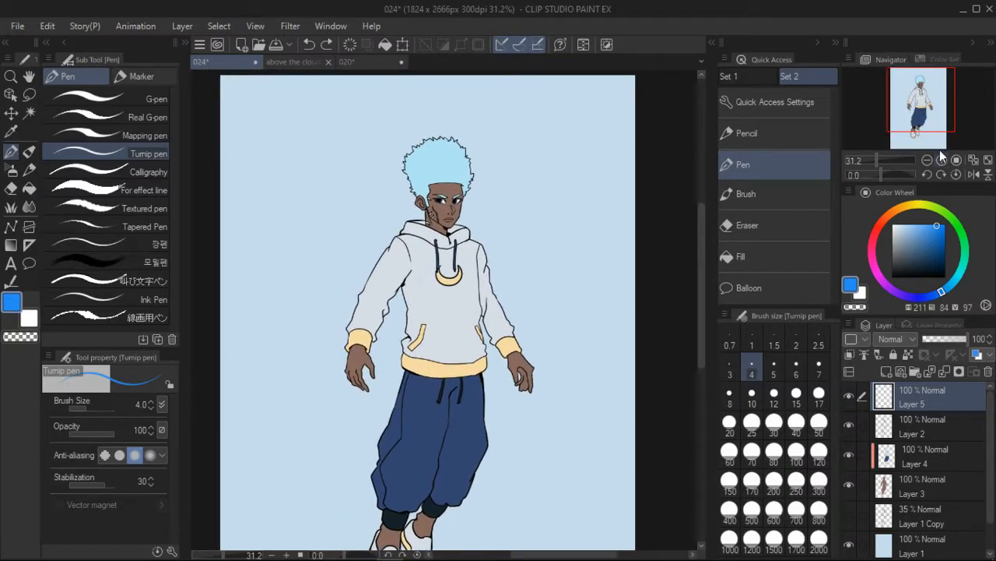
pyautogui.click(942, 161)
pyautogui.click(942, 162)
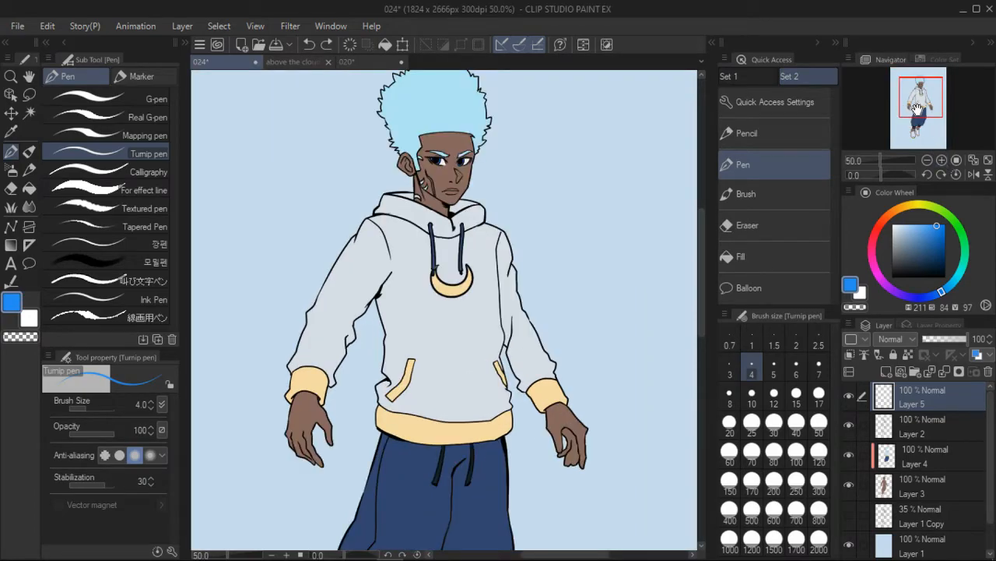
pyautogui.moveTo(919, 106); pyautogui.dragTo(919, 103)
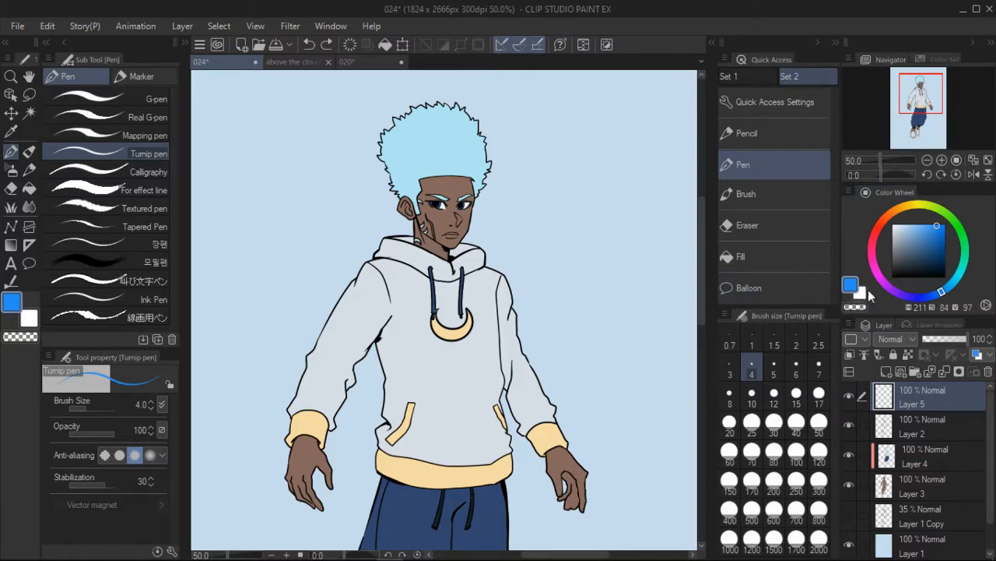
pyautogui.click(888, 370)
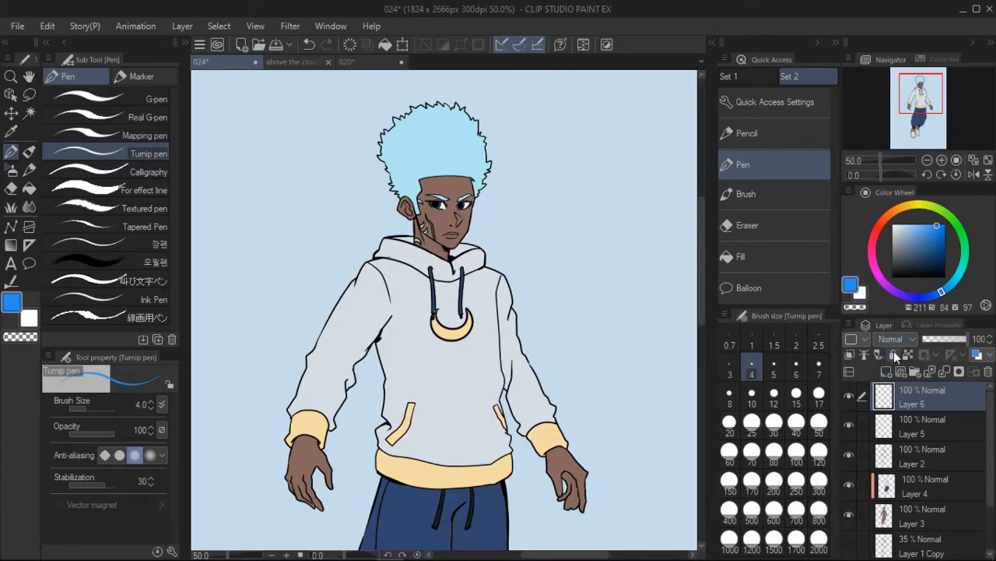
pyautogui.click(900, 339)
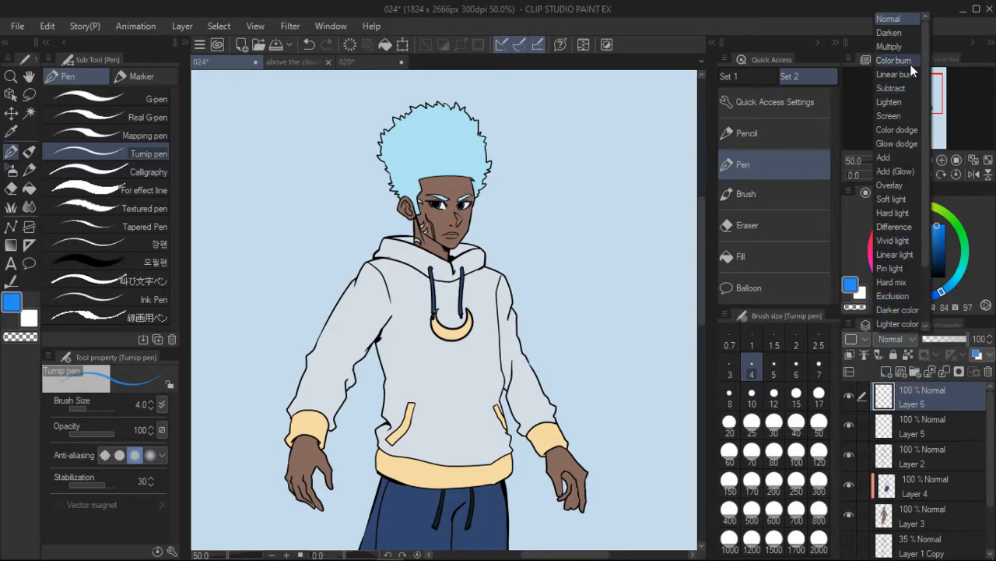
pyautogui.click(900, 46)
pyautogui.moveTo(919, 101); pyautogui.dragTo(914, 105)
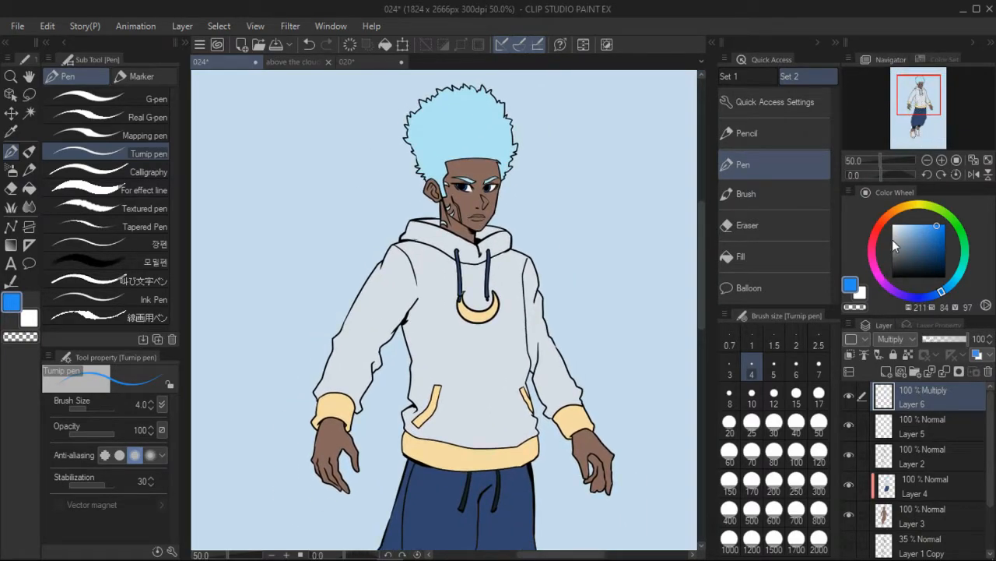
# - Choose a soft blue shading colour with hue 206, saturation 42 and value 85
pyautogui.click(942, 159)
pyautogui.moveTo(923, 115); pyautogui.dragTo(921, 101)
pyautogui.click(881, 170)
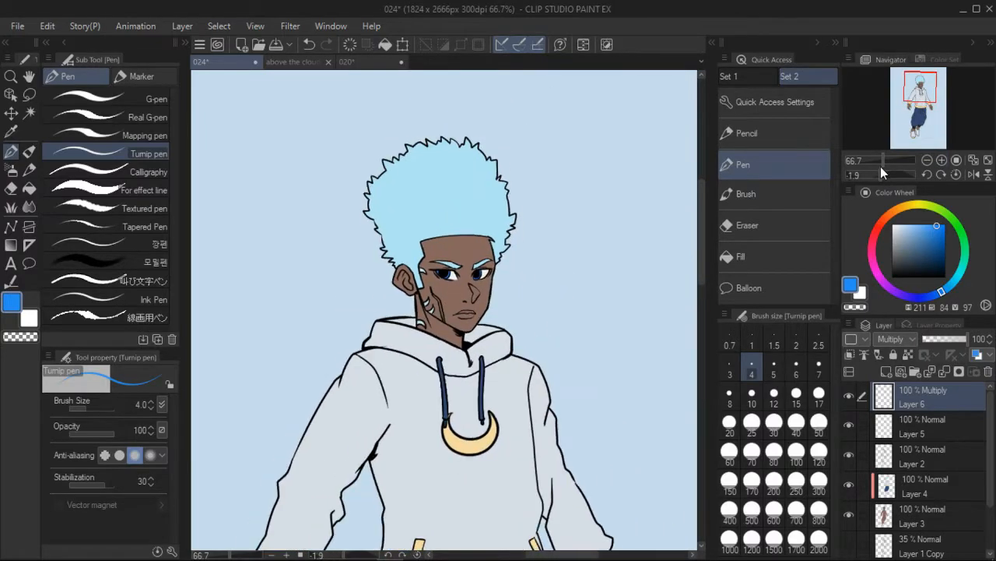
pyautogui.click(956, 175)
pyautogui.moveTo(891, 162); pyautogui.dragTo(877, 161)
pyautogui.moveTo(908, 100); pyautogui.dragTo(905, 107)
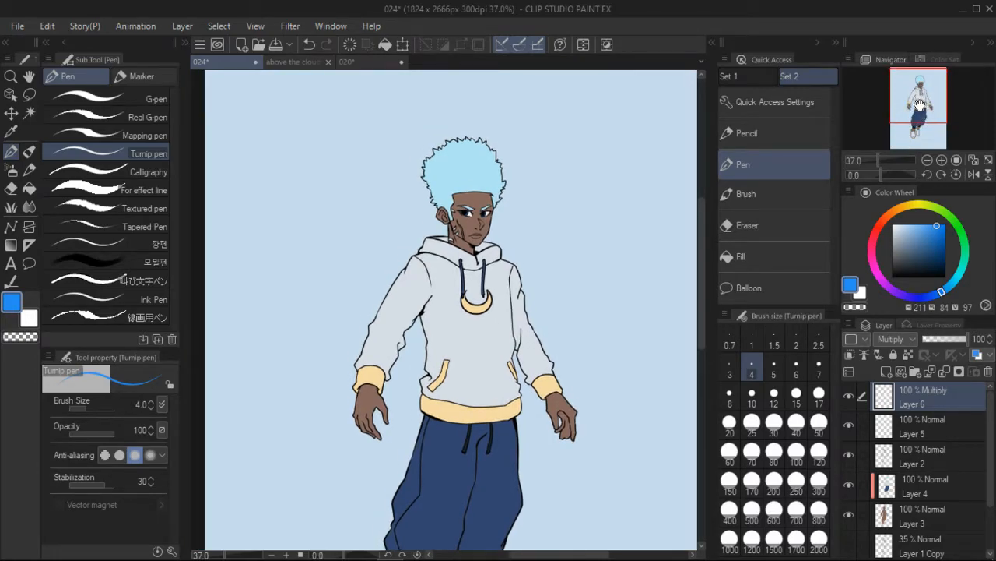
pyautogui.rightClick(653, 136)
pyautogui.moveTo(900, 95)
pyautogui.mouseDown()
pyautogui.moveTo(913, 103)
pyautogui.moveTo(903, 108)
pyautogui.moveTo(913, 94)
pyautogui.mouseUp()
pyautogui.moveTo(905, 225); pyautogui.dragTo(912, 228)
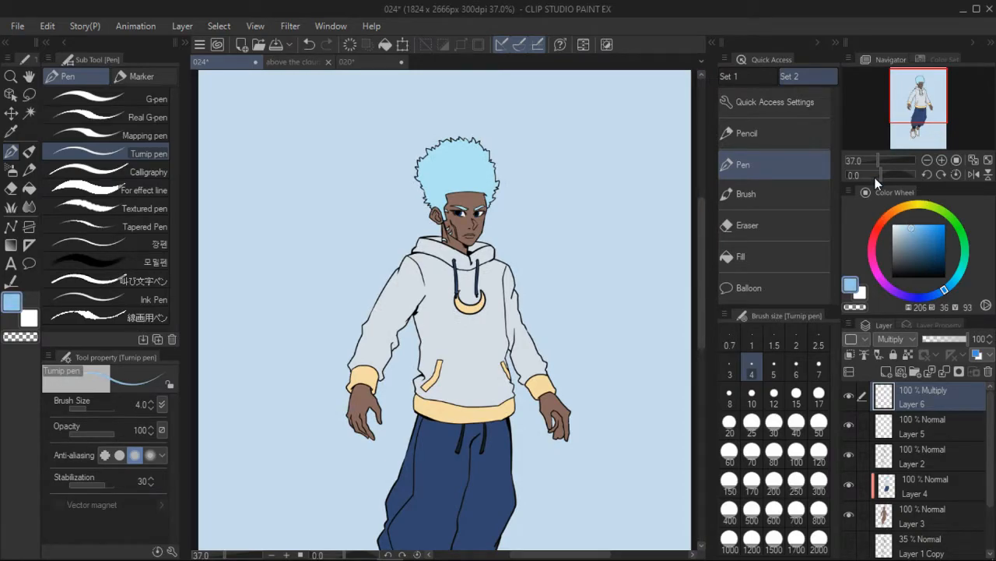
pyautogui.click(943, 159)
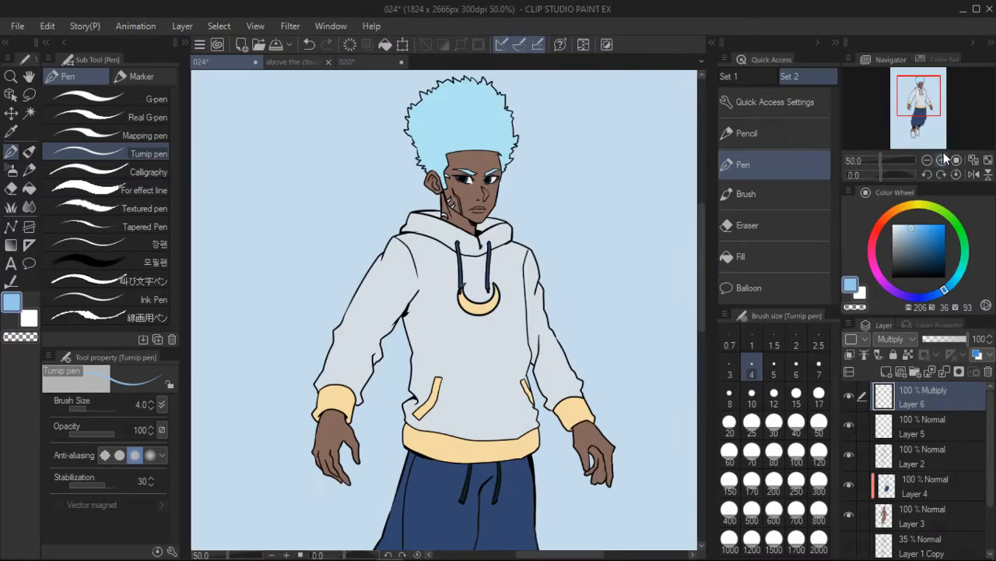
pyautogui.click(919, 224)
pyautogui.moveTo(918, 225); pyautogui.dragTo(914, 232)
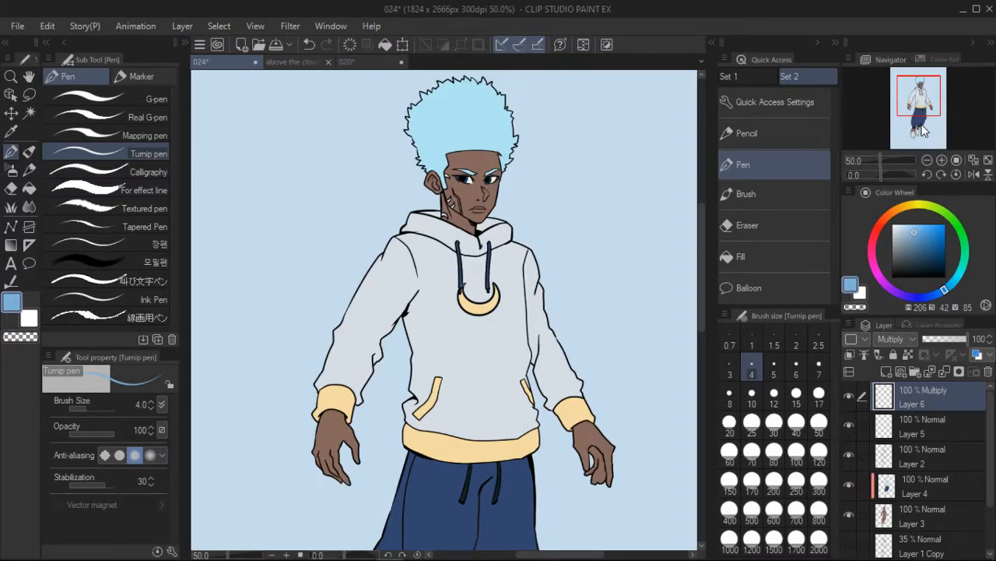
# - Try shadow strokes on the neck below the jaw in two soft blue tones, and undo them
pyautogui.click(942, 159)
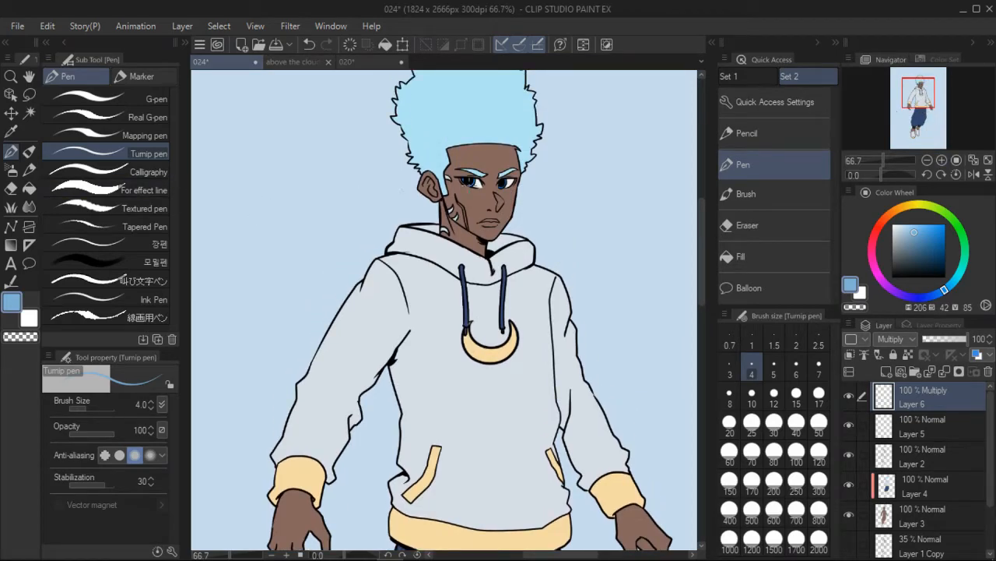
pyautogui.moveTo(458, 227); pyautogui.dragTo(488, 246)
pyautogui.moveTo(872, 159); pyautogui.dragTo(886, 157)
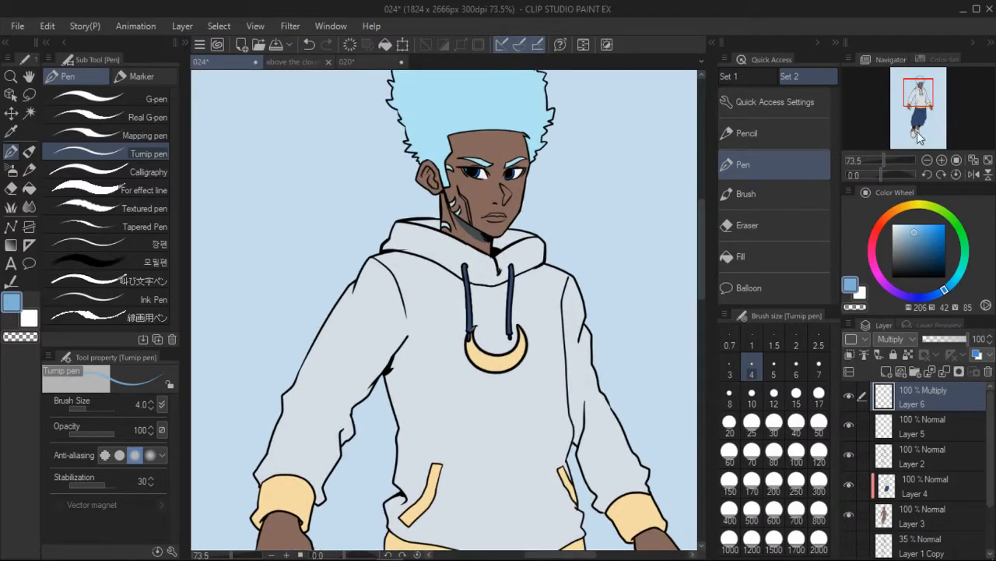
pyautogui.click(919, 90)
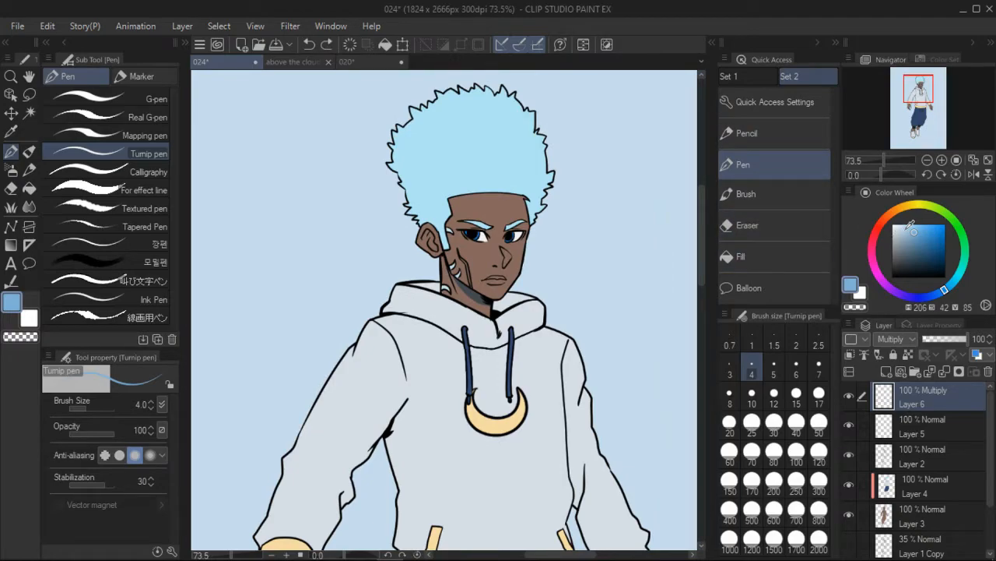
pyautogui.moveTo(916, 227); pyautogui.dragTo(910, 226)
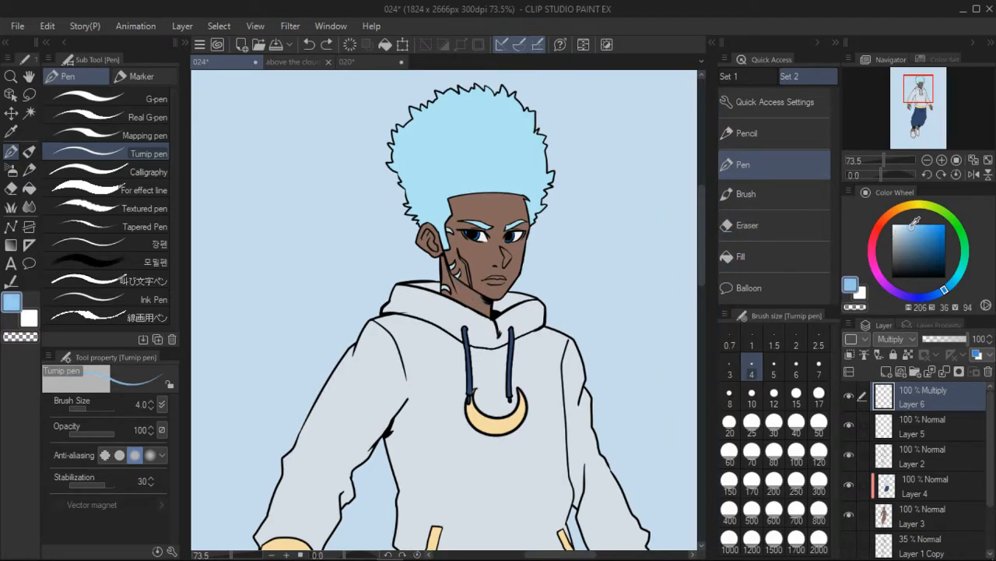
pyautogui.moveTo(458, 280); pyautogui.dragTo(483, 298)
pyautogui.hotkey('ctrl', 'z')
# - Change the drawing colour to hue 227, saturation 23, value 70 and shade the neck below the jaw
pyautogui.click(903, 238)
pyautogui.moveTo(944, 293); pyautogui.dragTo(929, 297)
pyautogui.click(904, 239)
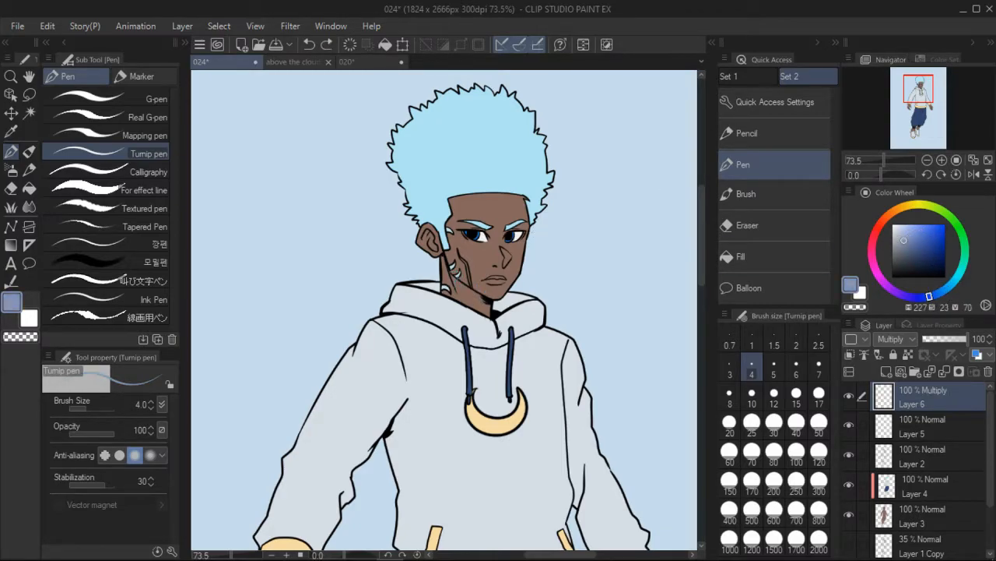
pyautogui.moveTo(446, 266)
pyautogui.mouseDown()
pyautogui.moveTo(484, 299)
pyautogui.moveTo(465, 285)
pyautogui.mouseUp()
pyautogui.hotkey('ctrl', 'z')
# - Sketch rough strokes in the empty background beside the head, and undo them
pyautogui.click(921, 88)
pyautogui.moveTo(648, 107)
pyautogui.mouseDown()
pyautogui.moveTo(614, 159)
pyautogui.moveTo(629, 153)
pyautogui.mouseUp()
pyautogui.hotkey('ctrl', 'z')
pyautogui.hotkey('ctrl', 'z')
pyautogui.moveTo(662, 94)
pyautogui.mouseDown()
pyautogui.moveTo(627, 140)
pyautogui.moveTo(650, 131)
pyautogui.mouseUp()
pyautogui.moveTo(921, 91); pyautogui.dragTo(920, 92)
pyautogui.hotkey('ctrl', 'z')
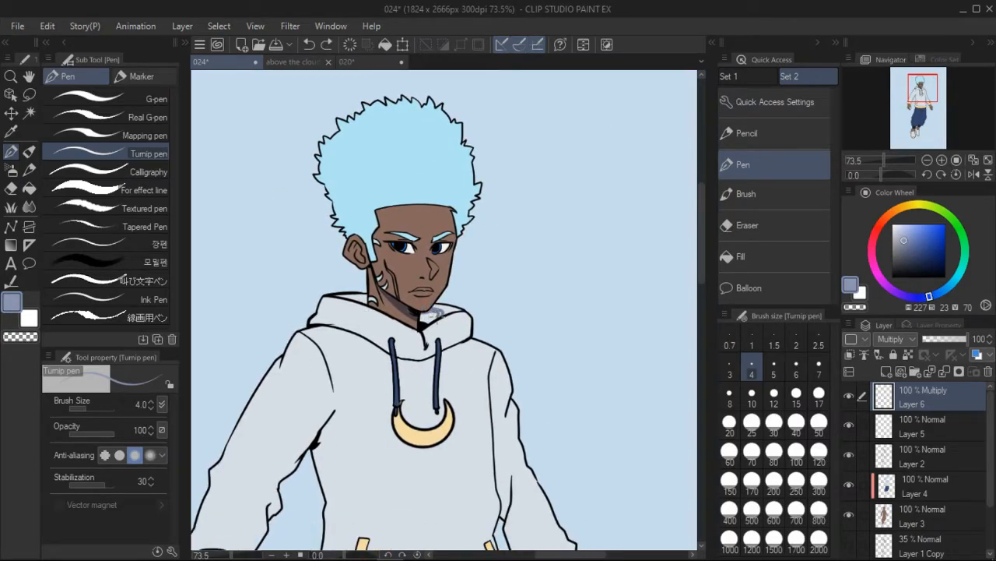
# - Shade the inside of the hood beside the neck and the upper part of both eyes
pyautogui.moveTo(425, 306); pyautogui.dragTo(436, 319)
pyautogui.click(942, 161)
pyautogui.click(942, 160)
pyautogui.click(921, 87)
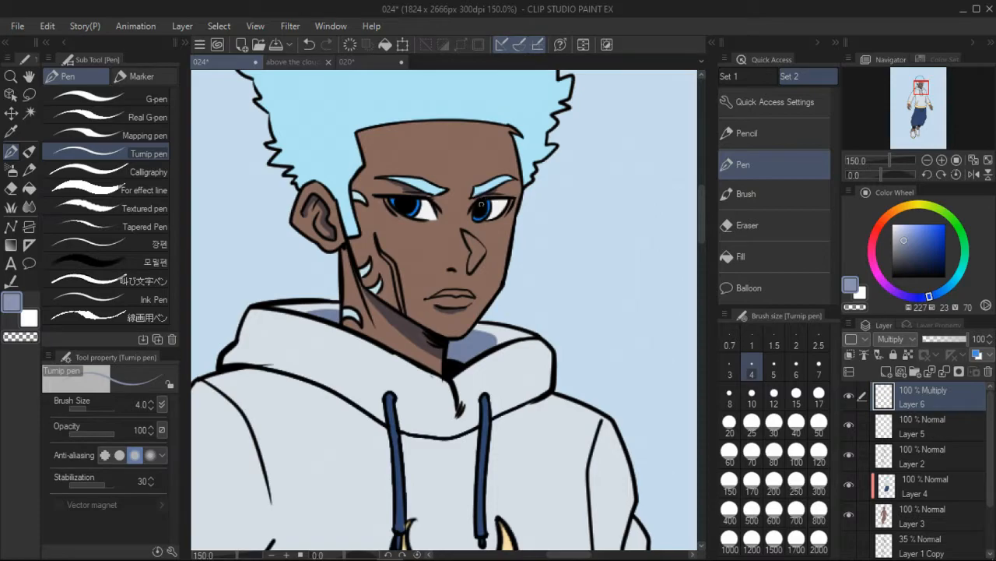
pyautogui.moveTo(484, 204); pyautogui.dragTo(504, 200)
pyautogui.moveTo(397, 199); pyautogui.dragTo(430, 200)
# - Draw a jagged shadow edge down the left side of the hair and fill the area behind it with area scaling on
pyautogui.moveTo(917, 93); pyautogui.dragTo(914, 92)
pyautogui.moveTo(918, 84); pyautogui.dragTo(918, 81)
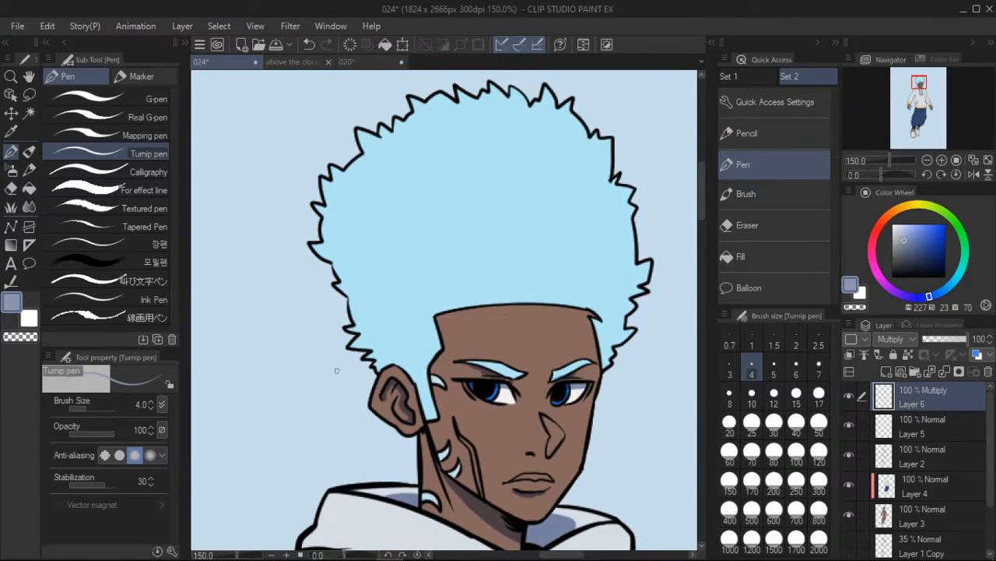
pyautogui.moveTo(404, 369)
pyautogui.mouseDown()
pyautogui.moveTo(360, 246)
pyautogui.moveTo(376, 157)
pyautogui.moveTo(358, 127)
pyautogui.mouseUp()
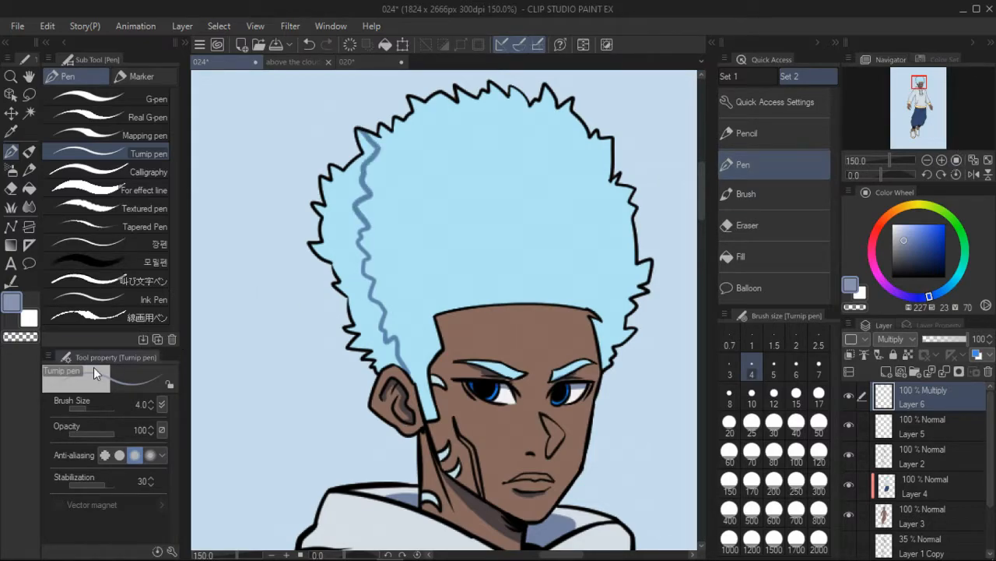
pyautogui.click(33, 190)
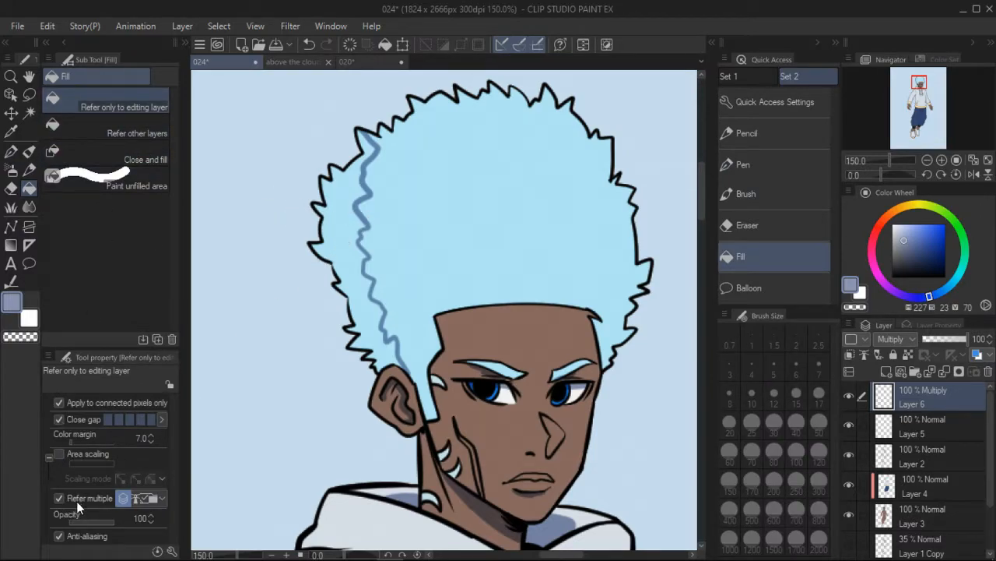
pyautogui.click(60, 454)
pyautogui.click(354, 250)
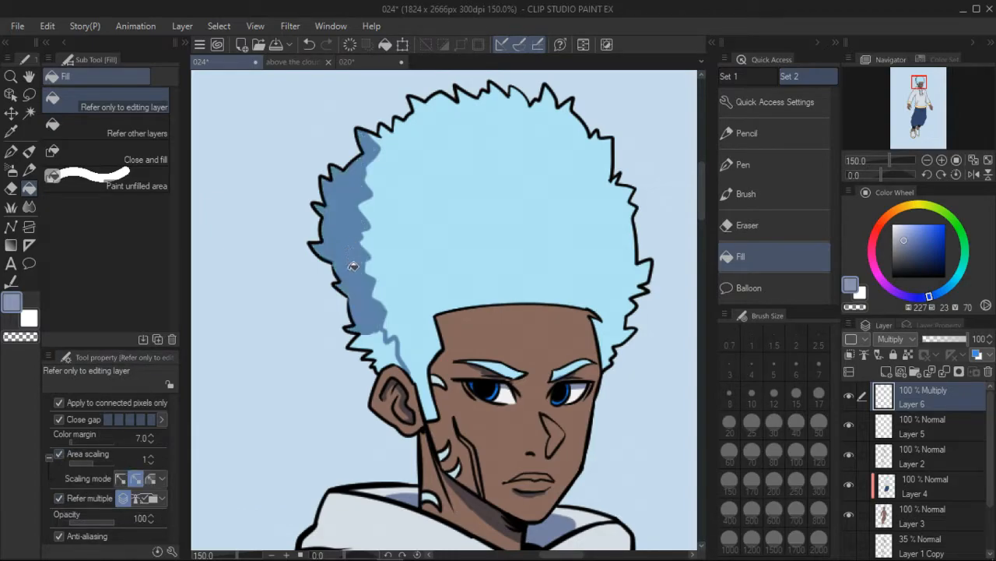
pyautogui.click(387, 347)
# - Trim away the upper part of the hair shadow, keeping only the lower area above the ear
pyautogui.moveTo(890, 160)
pyautogui.mouseDown()
pyautogui.moveTo(877, 160)
pyautogui.moveTo(887, 156)
pyautogui.mouseUp()
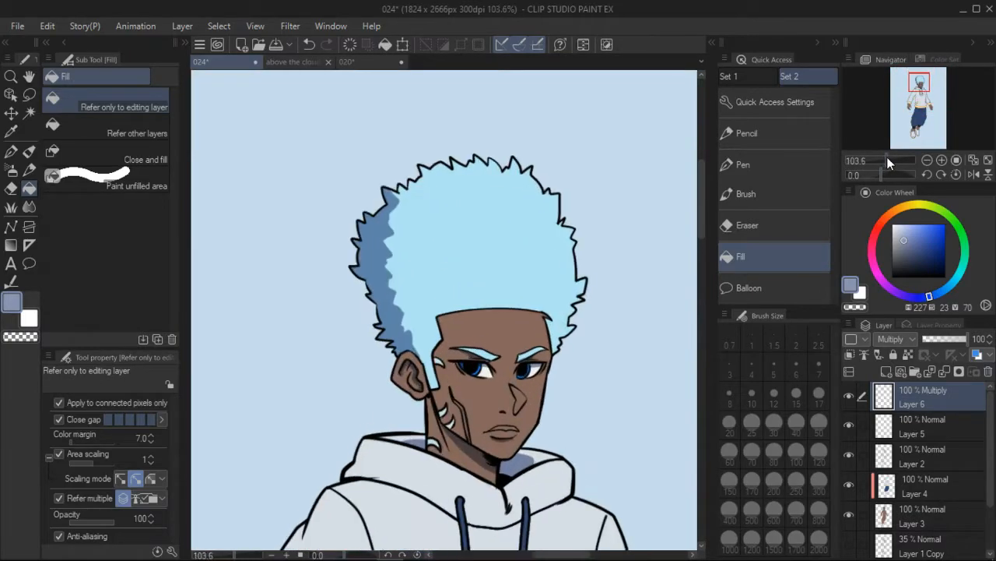
pyautogui.click(13, 153)
pyautogui.moveTo(379, 178)
pyautogui.mouseDown()
pyautogui.moveTo(412, 286)
pyautogui.moveTo(380, 220)
pyautogui.moveTo(386, 270)
pyautogui.moveTo(358, 220)
pyautogui.moveTo(398, 284)
pyautogui.moveTo(398, 269)
pyautogui.moveTo(368, 262)
pyautogui.mouseUp()
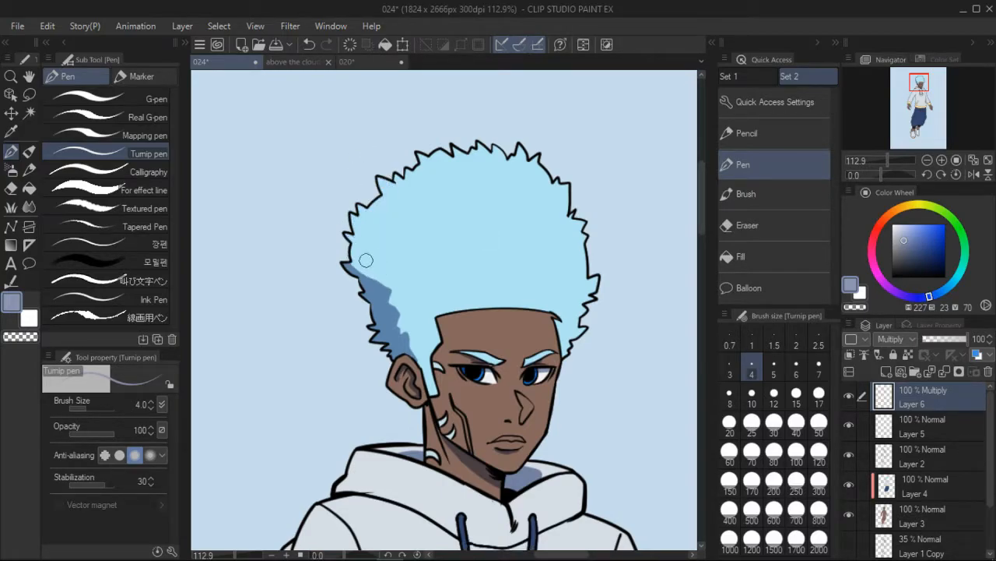
pyautogui.moveTo(921, 86)
pyautogui.mouseDown()
pyautogui.moveTo(920, 124)
pyautogui.moveTo(920, 98)
pyautogui.mouseUp()
pyautogui.click(879, 159)
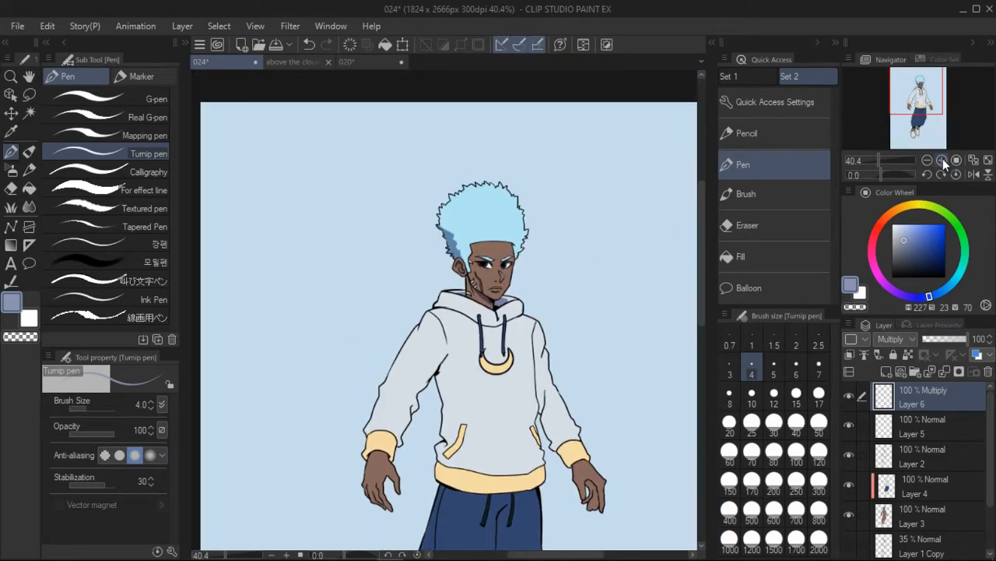
# - Shade along the left lower edge of the hood, from the shoulder to the left drawstring
pyautogui.click(942, 161)
pyautogui.click(941, 160)
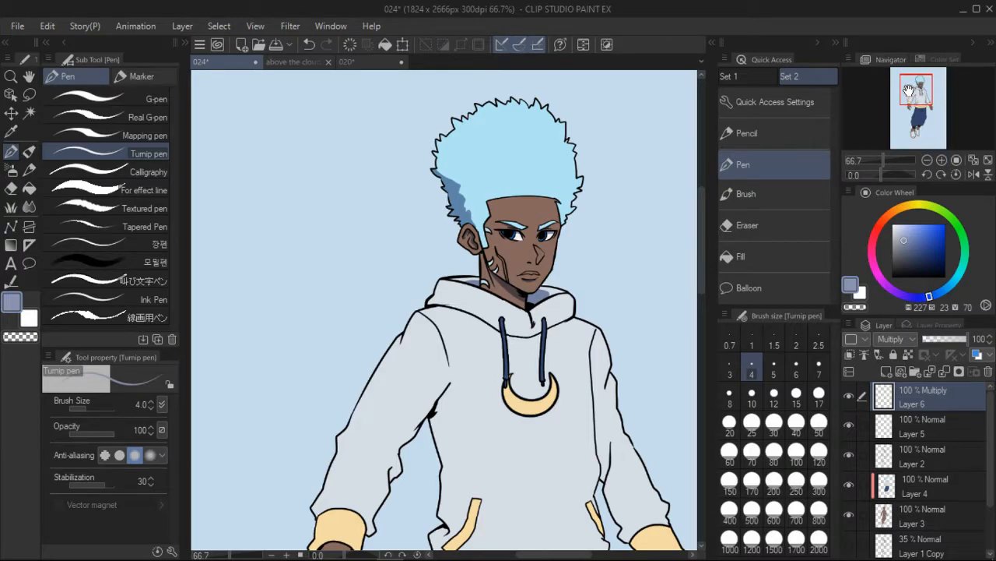
pyautogui.moveTo(920, 94); pyautogui.dragTo(921, 97)
pyautogui.click(942, 160)
pyautogui.click(942, 161)
pyautogui.scroll(-4, 885, 153)
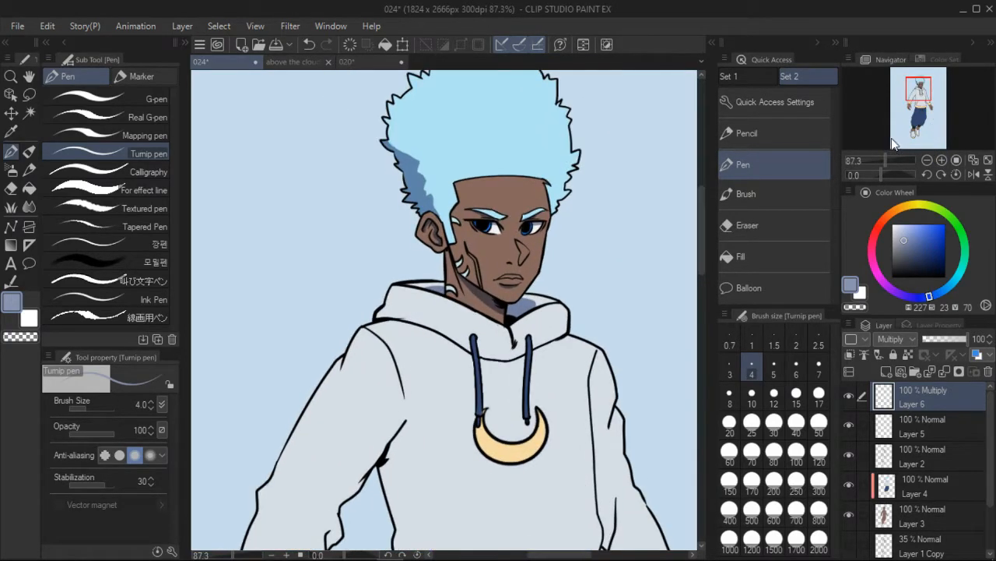
pyautogui.moveTo(921, 92); pyautogui.dragTo(921, 98)
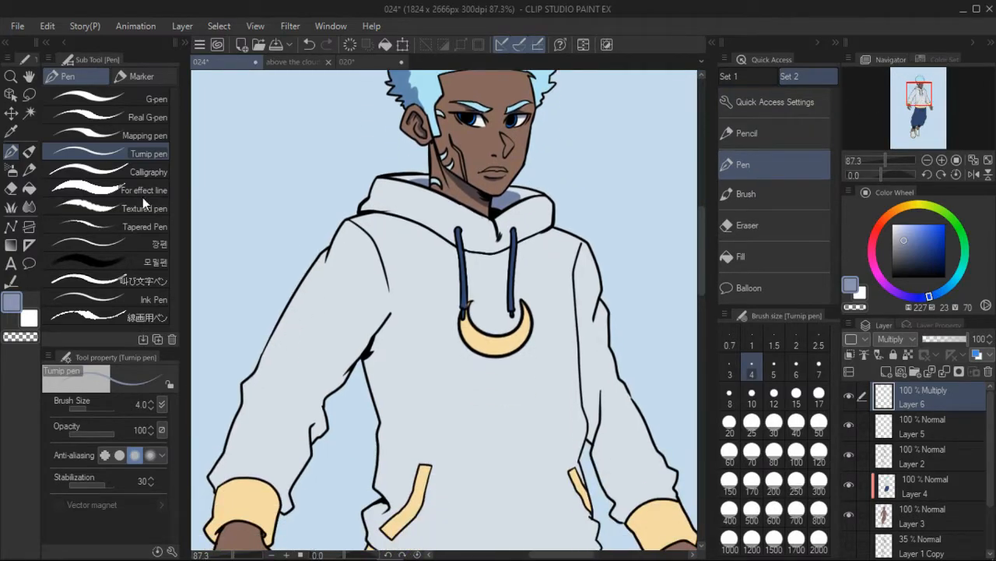
pyautogui.moveTo(360, 209)
pyautogui.mouseDown()
pyautogui.moveTo(402, 211)
pyautogui.moveTo(422, 222)
pyautogui.moveTo(379, 211)
pyautogui.moveTo(447, 238)
pyautogui.mouseUp()
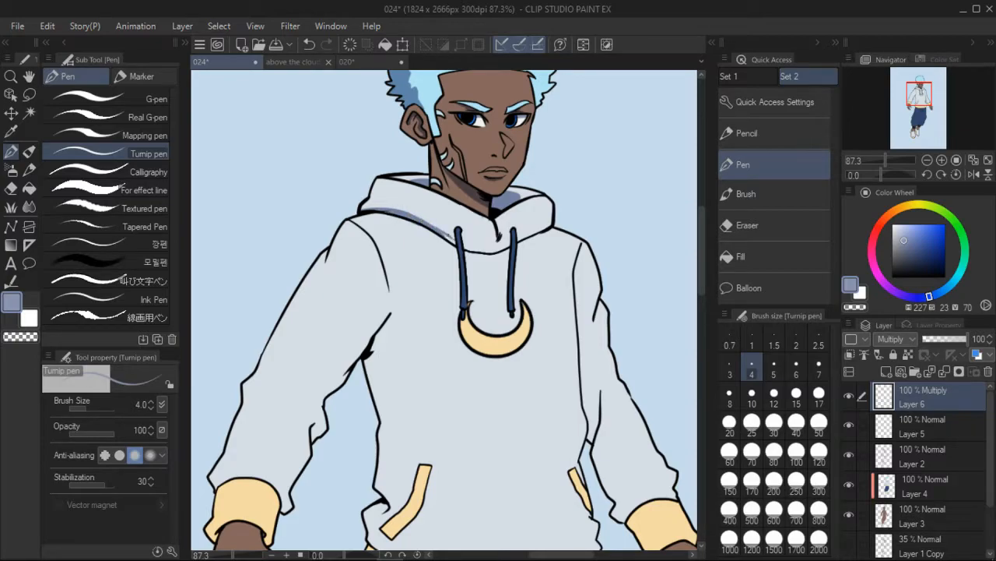
pyautogui.moveTo(441, 232); pyautogui.dragTo(453, 242)
# - Shade beneath the hood's right edge and along the right drawstring, and touch up the shadow on the hood's left edge
pyautogui.moveTo(550, 232); pyautogui.dragTo(530, 239)
pyautogui.moveTo(511, 250); pyautogui.dragTo(506, 299)
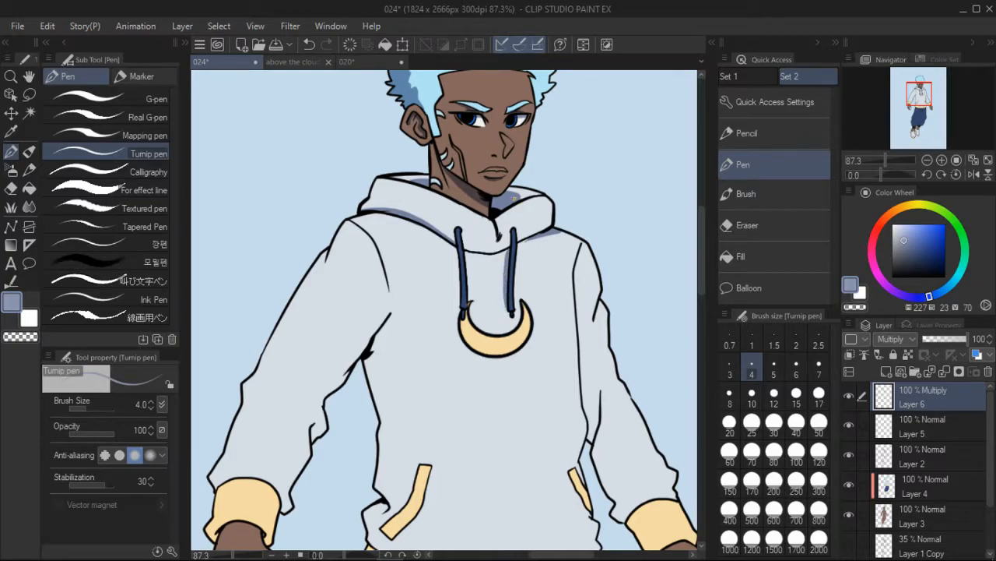
pyautogui.moveTo(524, 192)
pyautogui.mouseDown()
pyautogui.moveTo(520, 208)
pyautogui.moveTo(517, 198)
pyautogui.mouseUp()
pyautogui.hotkey('ctrl', 'z')
pyautogui.moveTo(363, 212); pyautogui.dragTo(406, 217)
# - Outline a jagged fold shadow on the hoodie's torso below the left armpit, undoing the extra stroke
pyautogui.moveTo(390, 317)
pyautogui.mouseDown()
pyautogui.moveTo(378, 402)
pyautogui.moveTo(366, 363)
pyautogui.mouseUp()
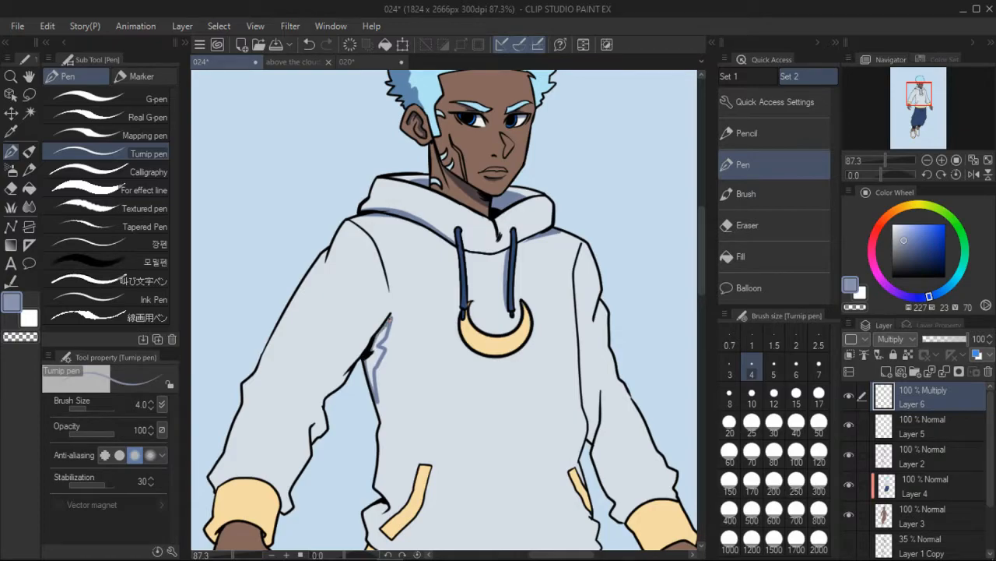
pyautogui.click(914, 100)
pyautogui.click(942, 161)
pyautogui.click(942, 161)
pyautogui.moveTo(919, 99); pyautogui.dragTo(919, 95)
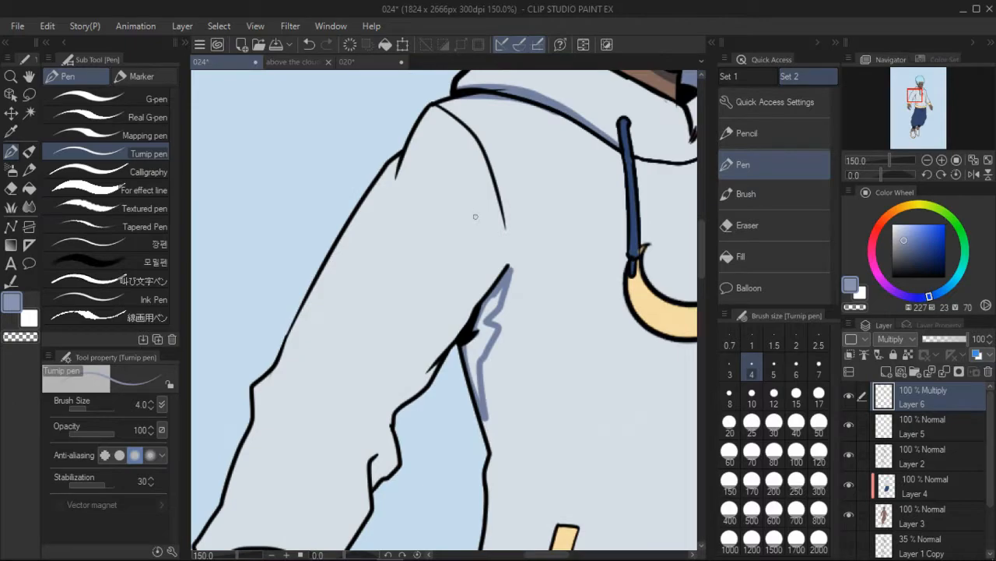
pyautogui.moveTo(499, 294)
pyautogui.mouseDown()
pyautogui.moveTo(478, 324)
pyautogui.moveTo(490, 331)
pyautogui.moveTo(500, 305)
pyautogui.mouseUp()
pyautogui.hotkey('ctrl', 'z')
# - Outline shadows along the inner elbow folds of the left sleeve and the outer side of its cuff
pyautogui.click(886, 161)
pyautogui.moveTo(914, 95); pyautogui.dragTo(913, 100)
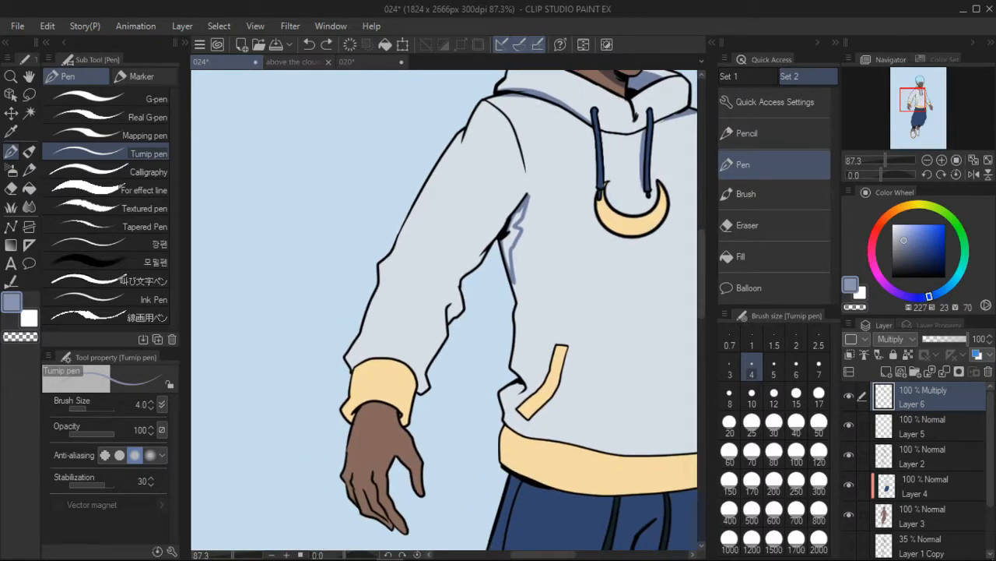
pyautogui.moveTo(449, 308)
pyautogui.mouseDown()
pyautogui.moveTo(465, 266)
pyautogui.moveTo(476, 269)
pyautogui.mouseUp()
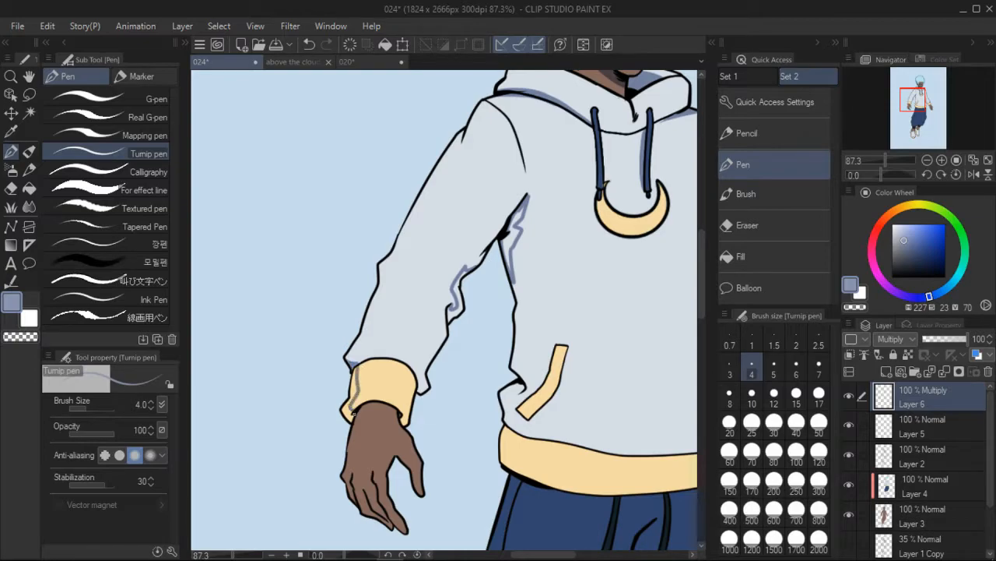
# - Outline shadows on the left cuff and the inner edge of the sleeve end, and fill the torso fold shadow below the armpit
pyautogui.moveTo(355, 413); pyautogui.dragTo(387, 406)
pyautogui.moveTo(420, 382); pyautogui.dragTo(436, 350)
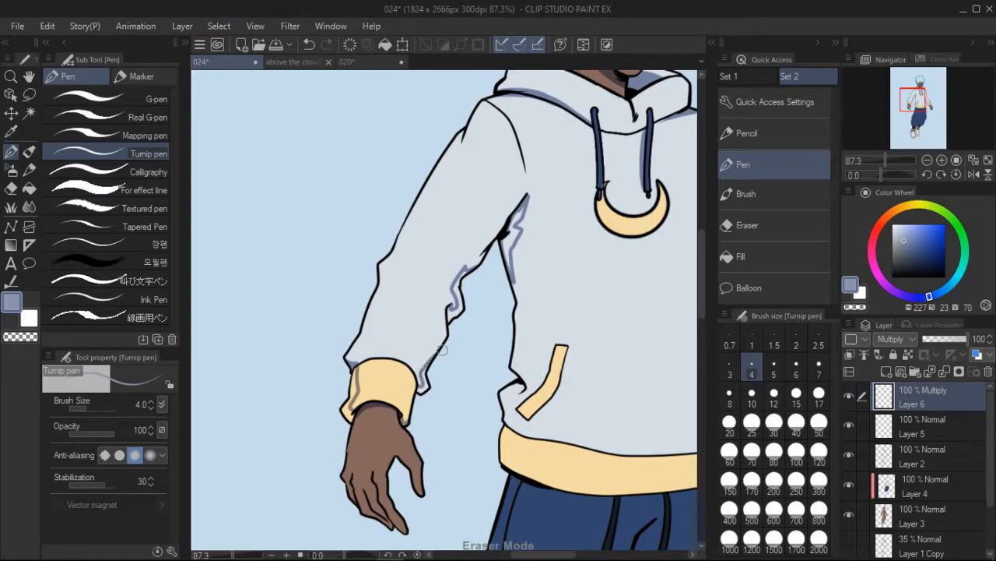
pyautogui.click(26, 189)
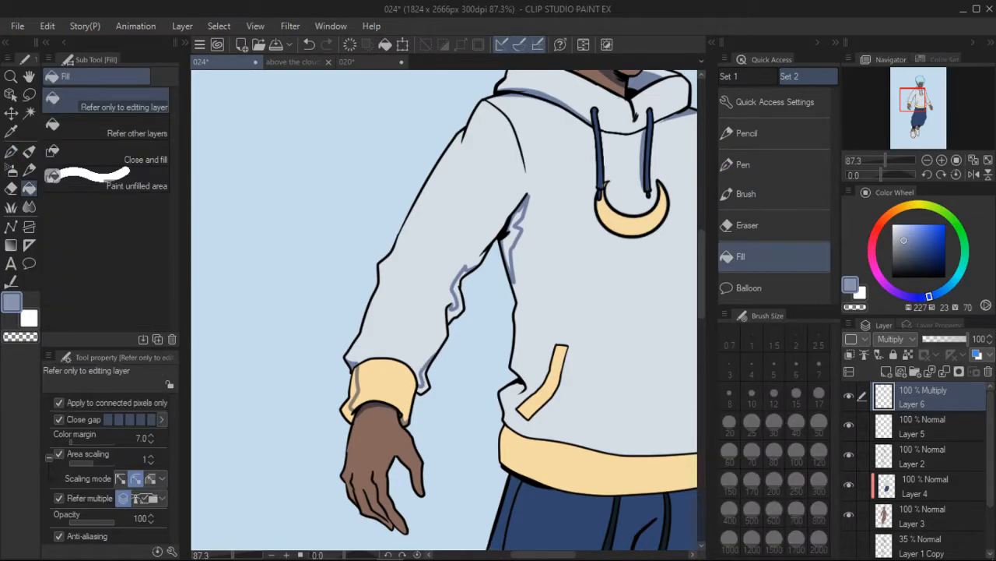
pyautogui.click(942, 160)
pyautogui.click(524, 224)
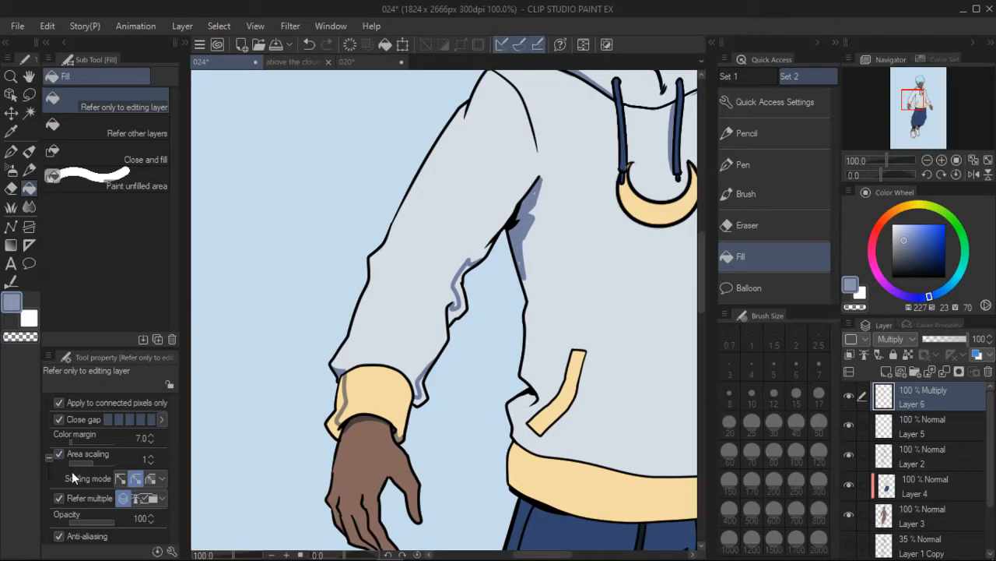
# - Try filling the left sleeve's inner elbow fold with area scaling off and with area scaling 1, undoing each fill
pyautogui.click(59, 454)
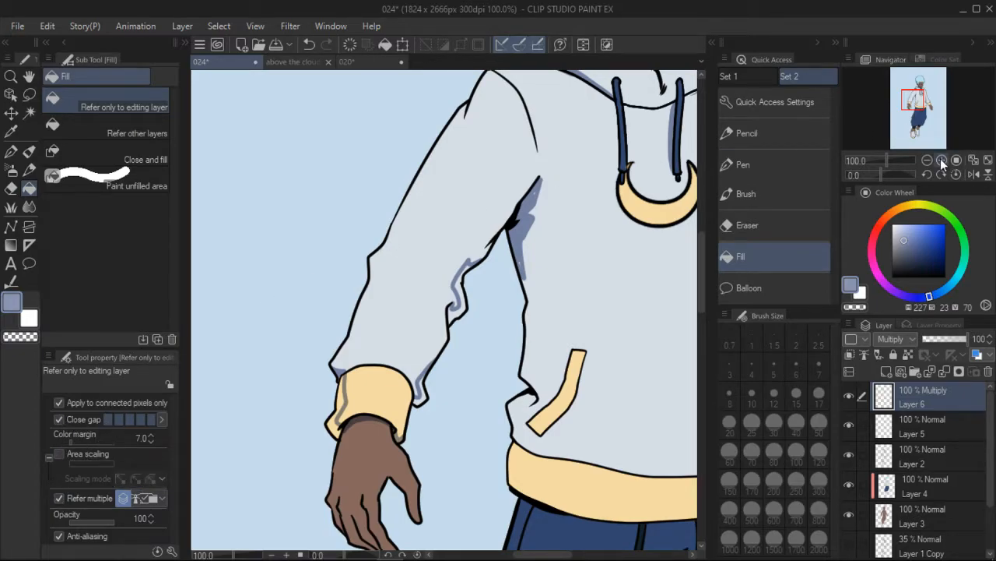
pyautogui.click(942, 160)
pyautogui.click(468, 314)
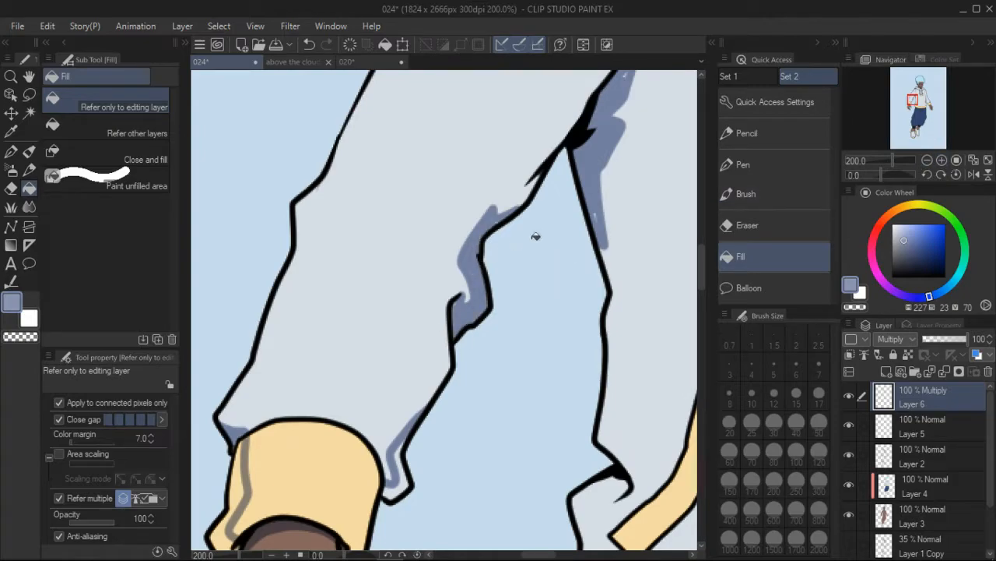
pyautogui.click(941, 160)
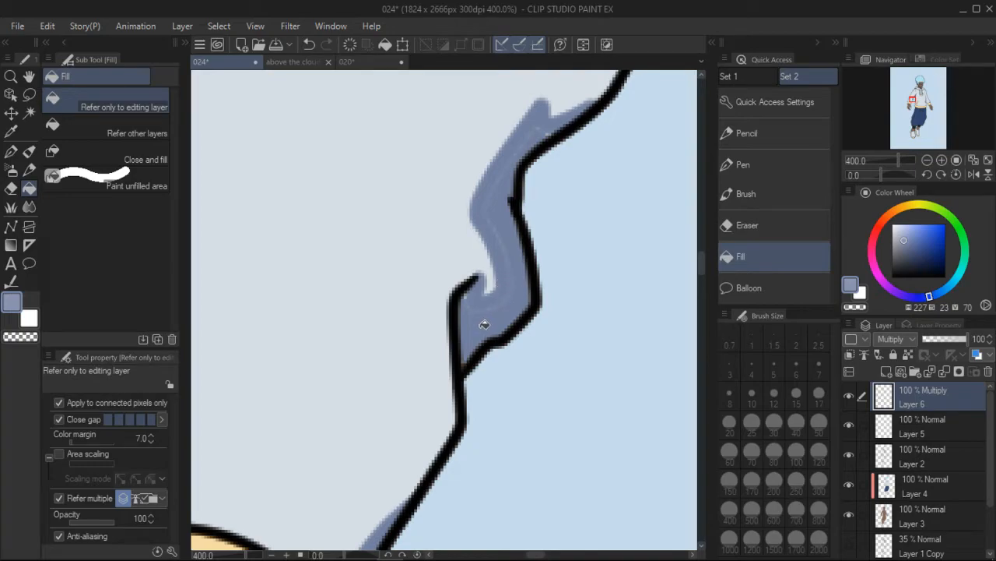
pyautogui.hotkey('ctrl', 'z')
pyautogui.click(59, 453)
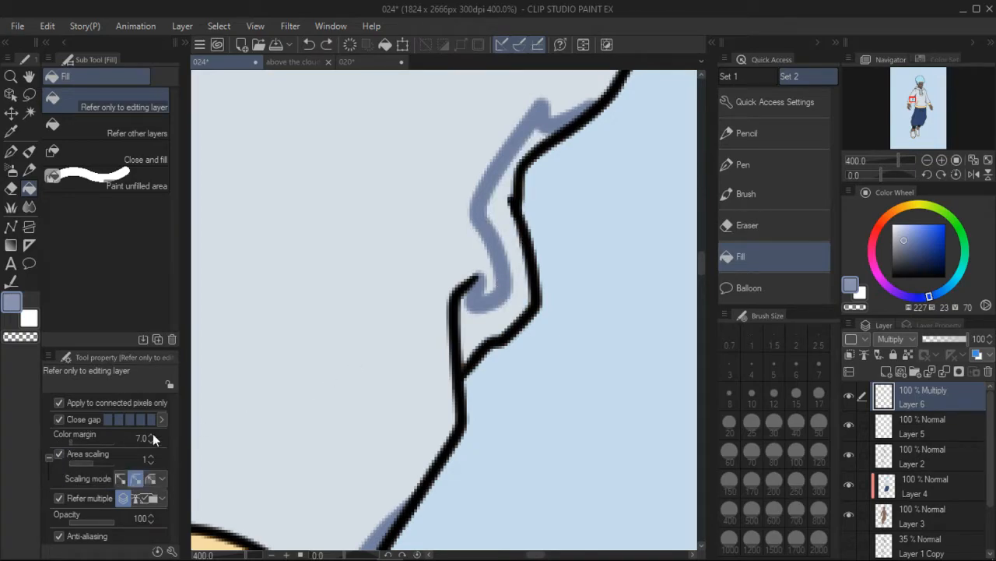
pyautogui.click(510, 316)
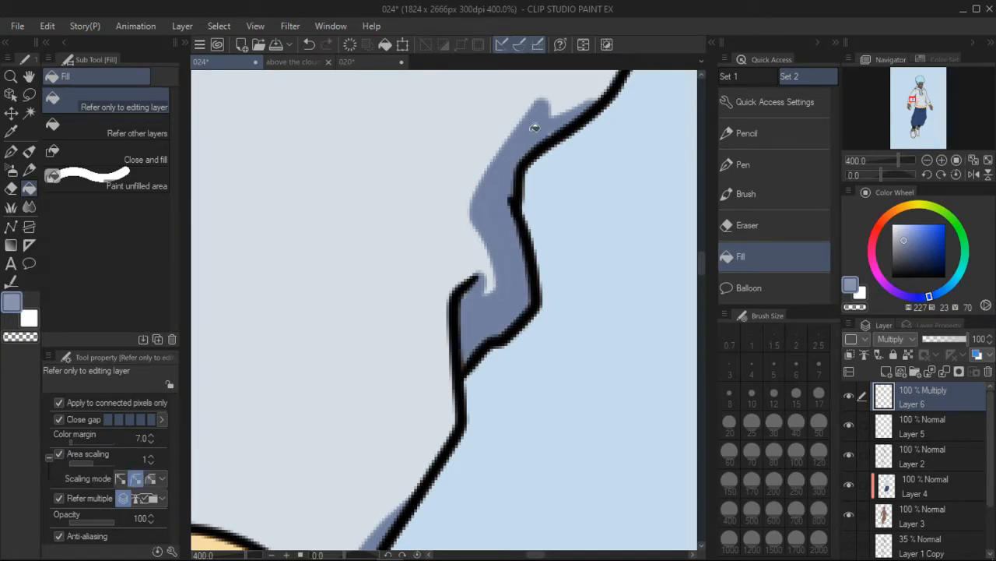
pyautogui.hotkey('ctrl', 'z')
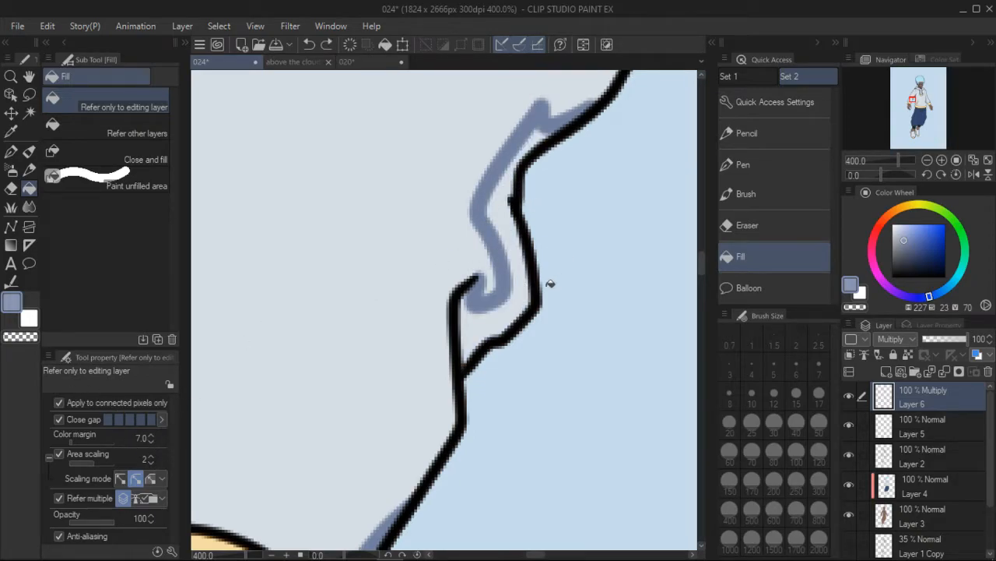
# - Fill the left sleeve's inner elbow fold shadow using an area scaling of 2
pyautogui.click(502, 316)
pyautogui.moveTo(894, 160); pyautogui.dragTo(885, 161)
pyautogui.moveTo(915, 103)
pyautogui.mouseDown()
pyautogui.moveTo(917, 95)
pyautogui.moveTo(912, 141)
pyautogui.moveTo(878, 155)
pyautogui.moveTo(926, 101)
pyautogui.moveTo(927, 114)
pyautogui.mouseUp()
pyautogui.click(927, 160)
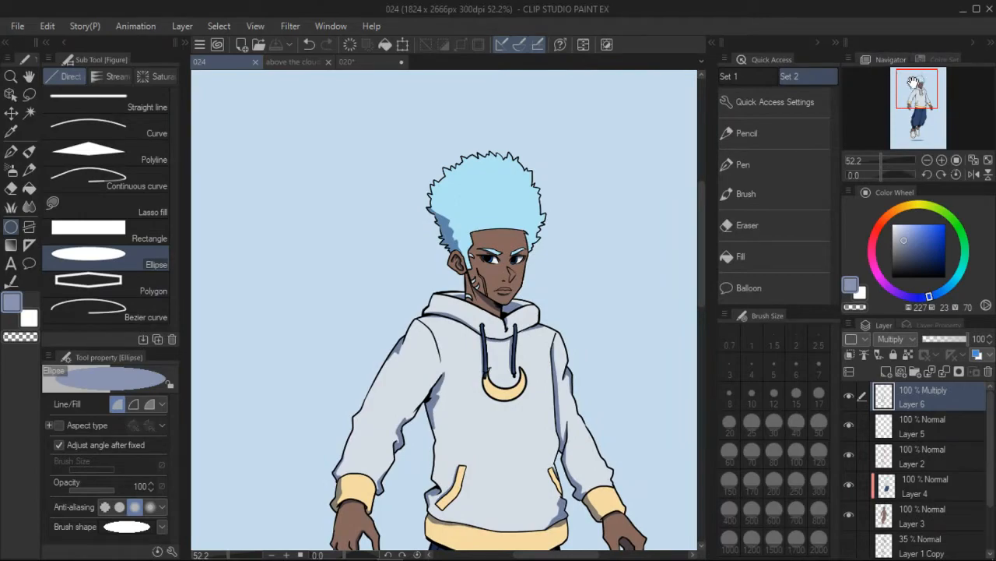
# - Check what Layer 5 and Layer 2 contain by toggling their visibility
pyautogui.moveTo(914, 81)
pyautogui.mouseDown()
pyautogui.moveTo(917, 98)
pyautogui.moveTo(908, 98)
pyautogui.moveTo(916, 84)
pyautogui.moveTo(923, 97)
pyautogui.mouseUp()
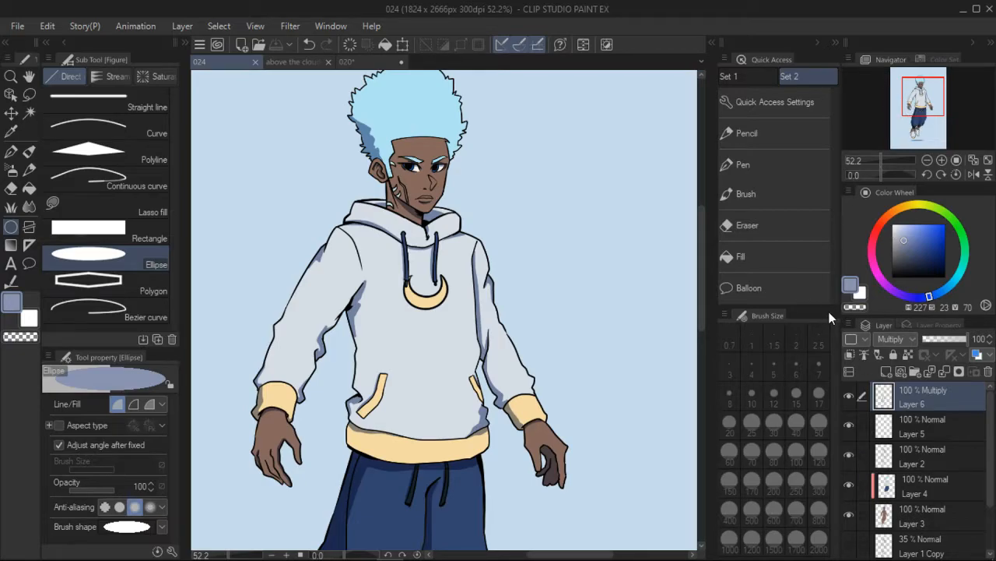
pyautogui.click(921, 98)
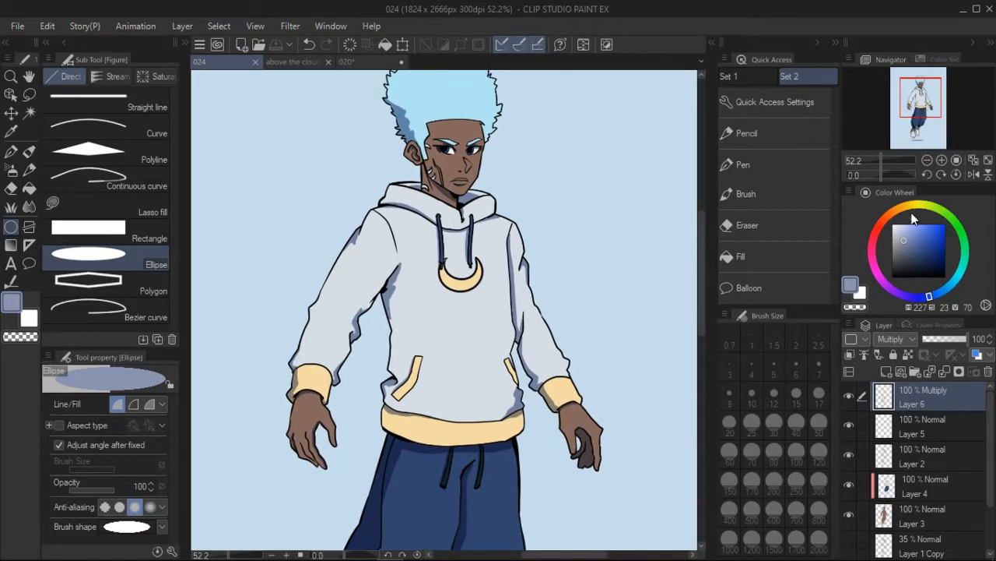
pyautogui.click(892, 423)
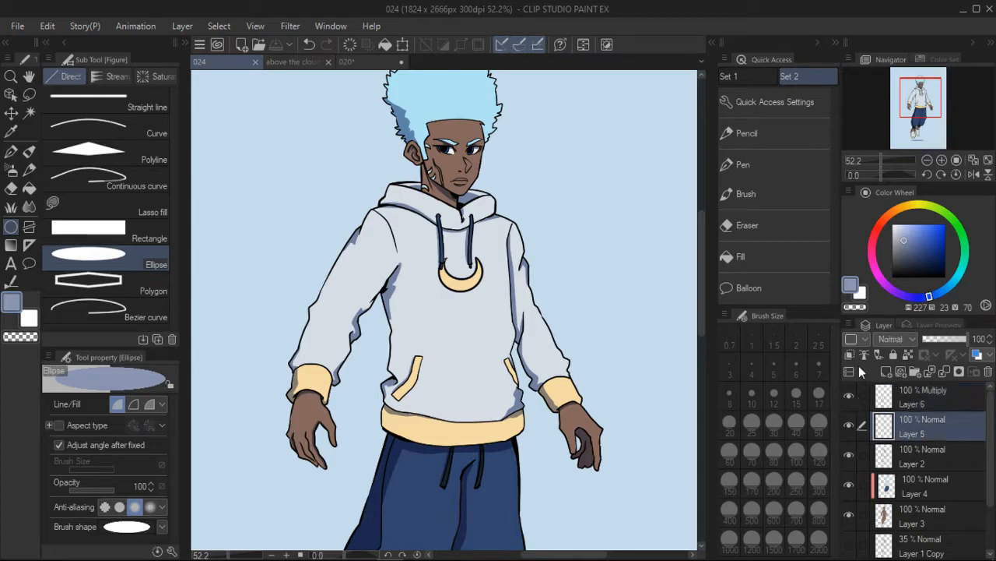
pyautogui.click(919, 96)
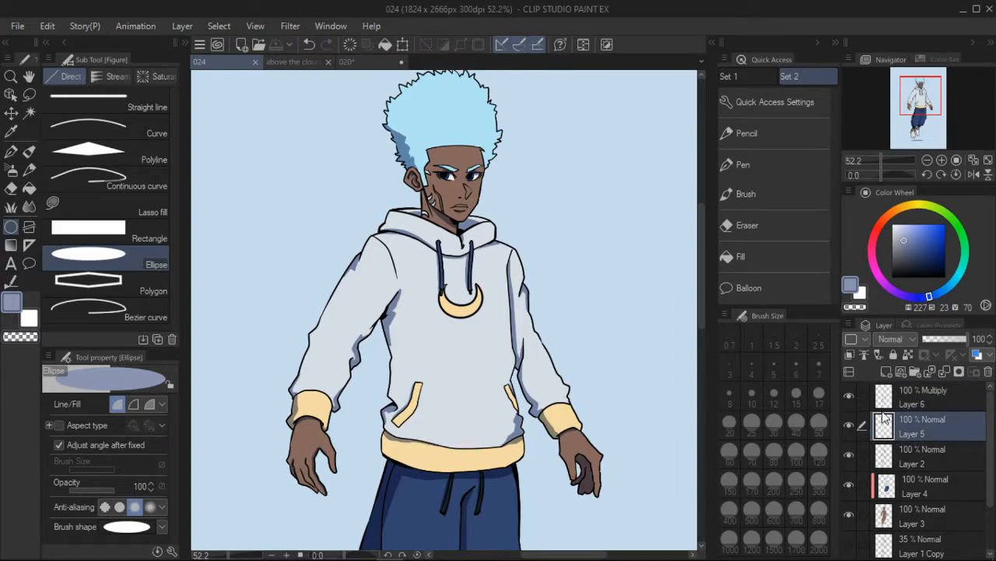
pyautogui.click(850, 425)
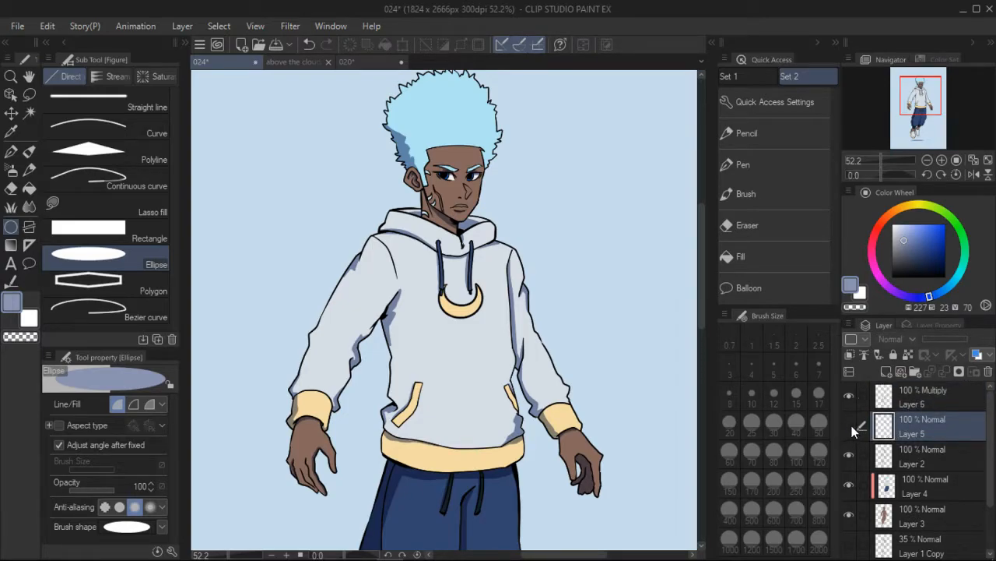
pyautogui.click(851, 425)
pyautogui.click(901, 448)
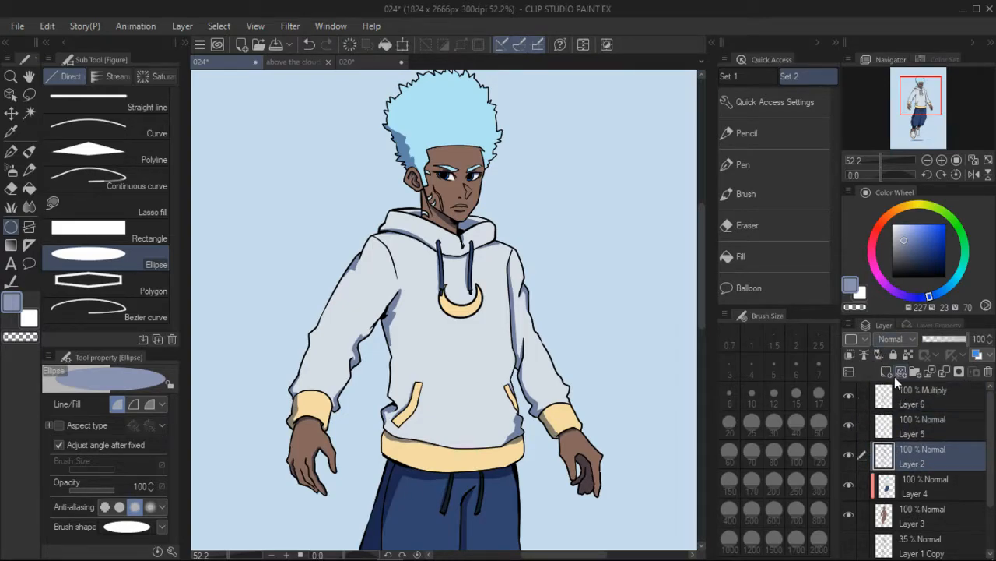
pyautogui.click(851, 427)
pyautogui.click(848, 456)
pyautogui.click(848, 457)
# - Recheck Layer 5 by hiding and showing it, and set its blending mode to Soft light
pyautogui.click(882, 433)
pyautogui.click(851, 429)
pyautogui.click(849, 429)
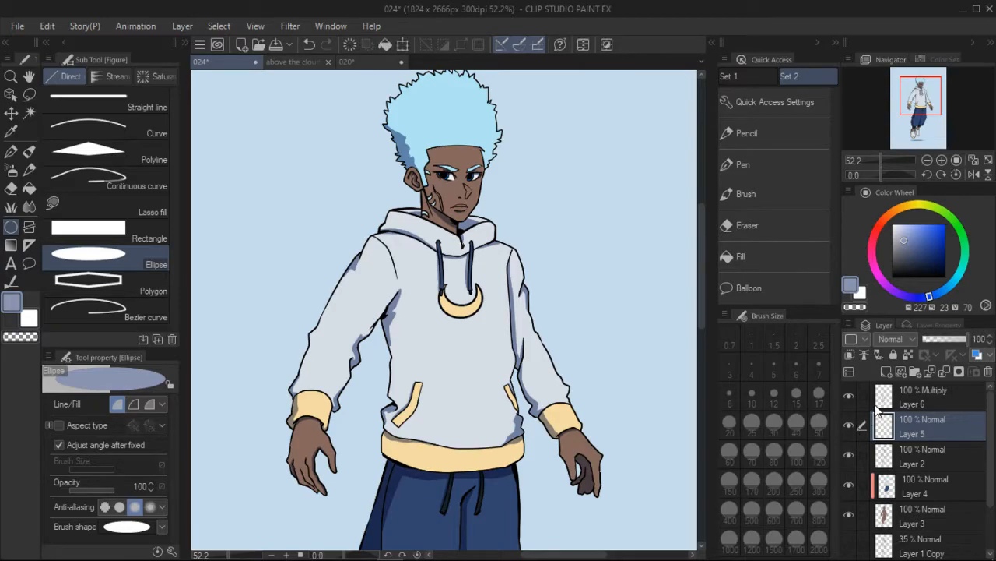
pyautogui.click(852, 429)
pyautogui.click(852, 429)
pyautogui.click(906, 340)
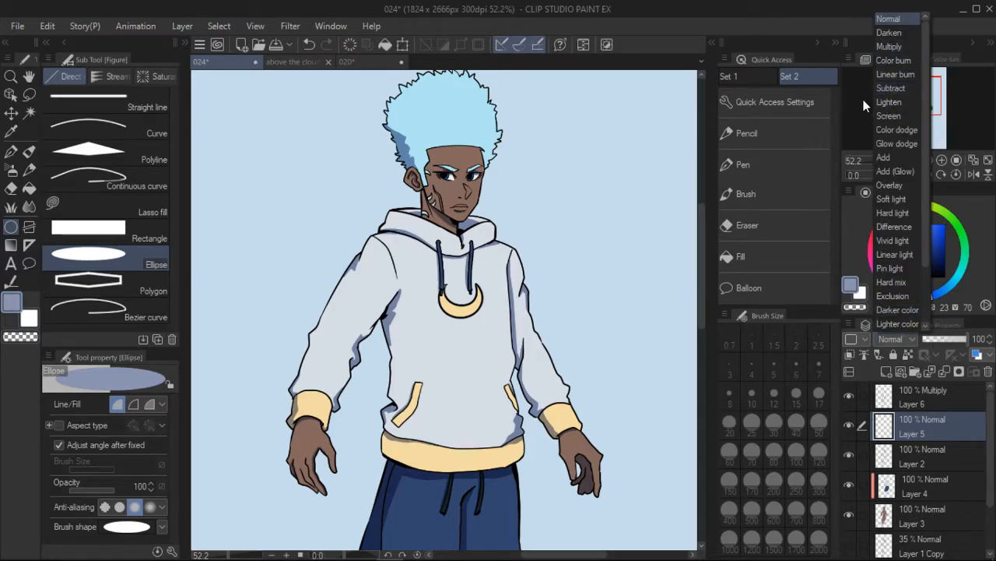
pyautogui.click(899, 202)
# - Choose an orange highlight colour with hue 40, saturation 66 and value 96, and switch to the Turnip pen
pyautogui.moveTo(920, 95)
pyautogui.mouseDown()
pyautogui.moveTo(919, 103)
pyautogui.moveTo(912, 91)
pyautogui.mouseUp()
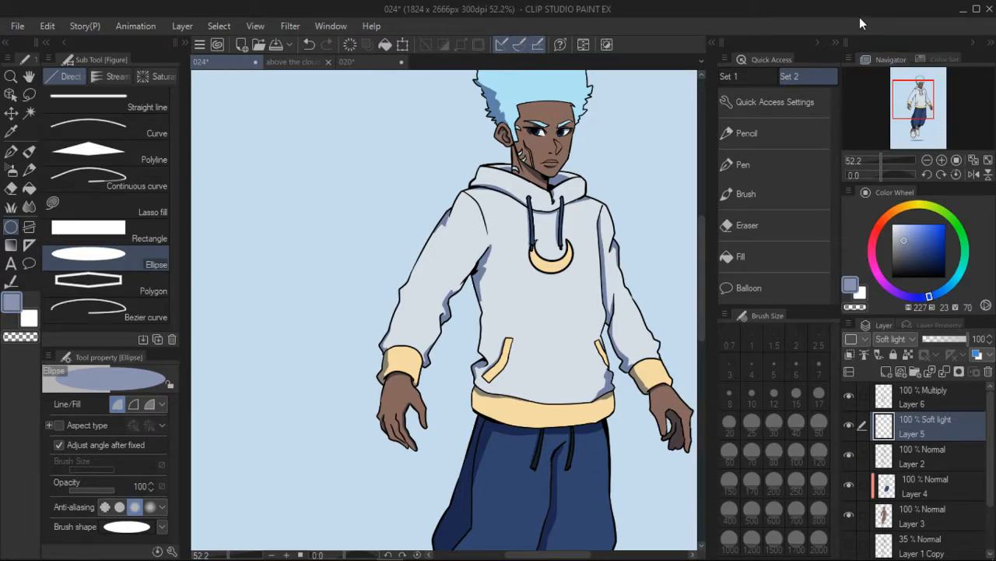
pyautogui.moveTo(921, 108)
pyautogui.mouseDown()
pyautogui.moveTo(929, 101)
pyautogui.moveTo(919, 107)
pyautogui.mouseUp()
pyautogui.click(942, 160)
pyautogui.click(942, 159)
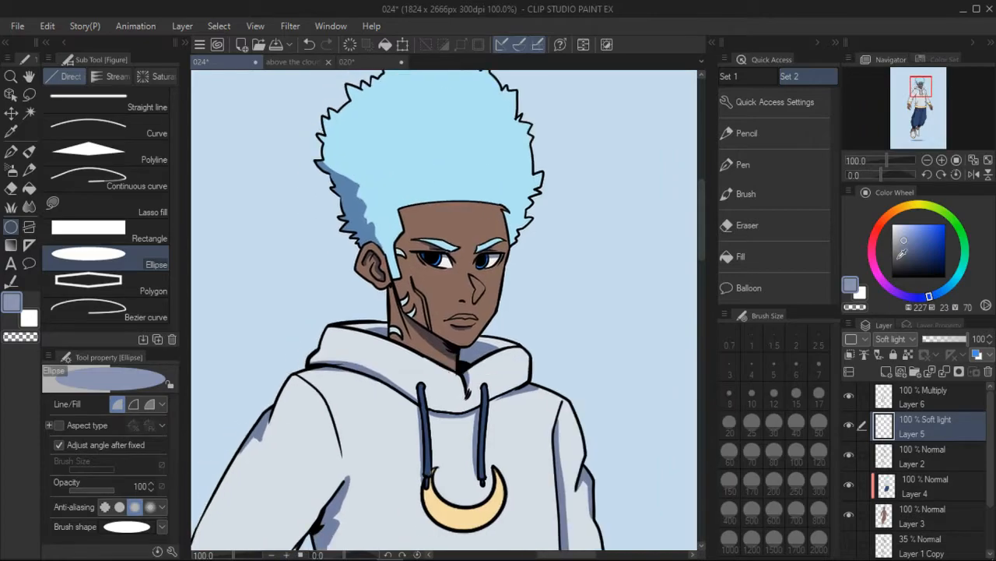
pyautogui.click(900, 208)
pyautogui.click(916, 229)
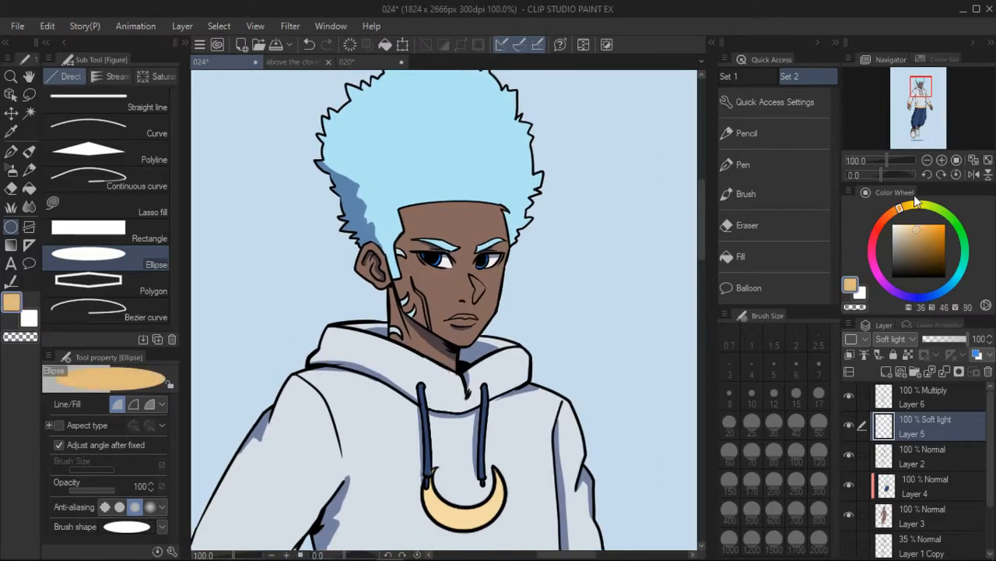
pyautogui.moveTo(890, 164); pyautogui.dragTo(880, 161)
pyautogui.moveTo(911, 103)
pyautogui.mouseDown()
pyautogui.moveTo(909, 112)
pyautogui.moveTo(897, 105)
pyautogui.moveTo(910, 98)
pyautogui.mouseUp()
pyautogui.click(942, 160)
pyautogui.click(942, 160)
pyautogui.click(942, 160)
pyautogui.click(926, 221)
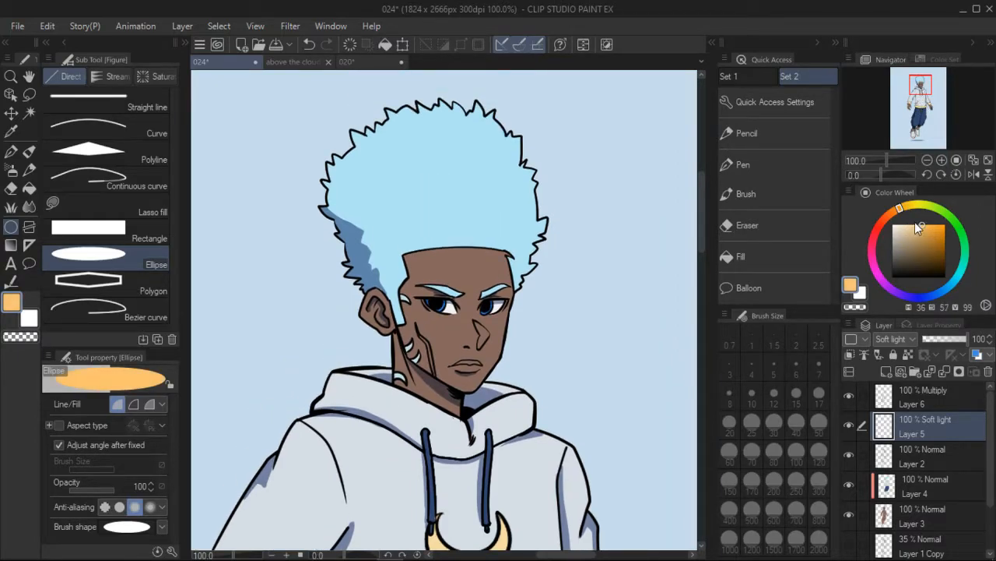
pyautogui.click(903, 208)
pyautogui.click(927, 226)
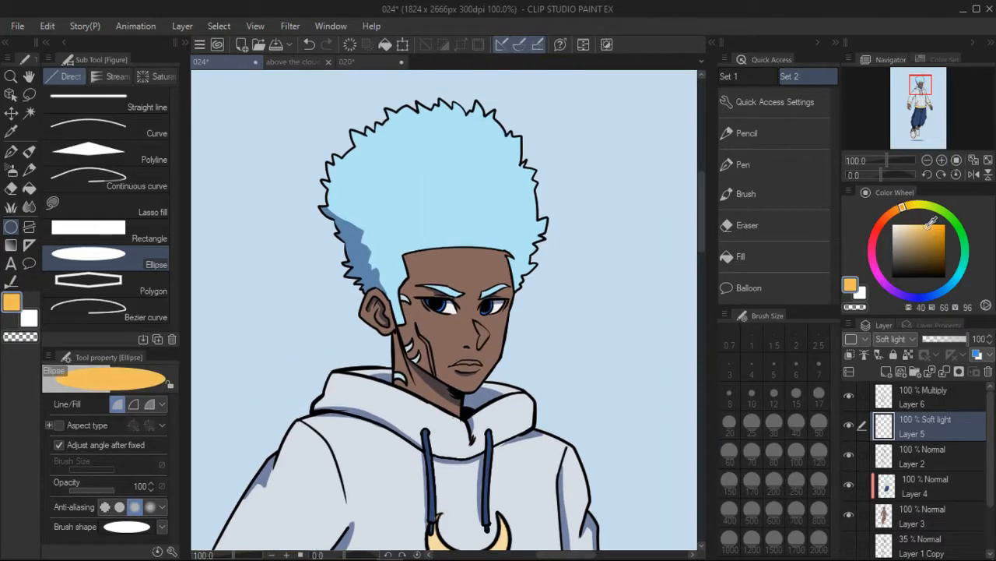
pyautogui.click(10, 150)
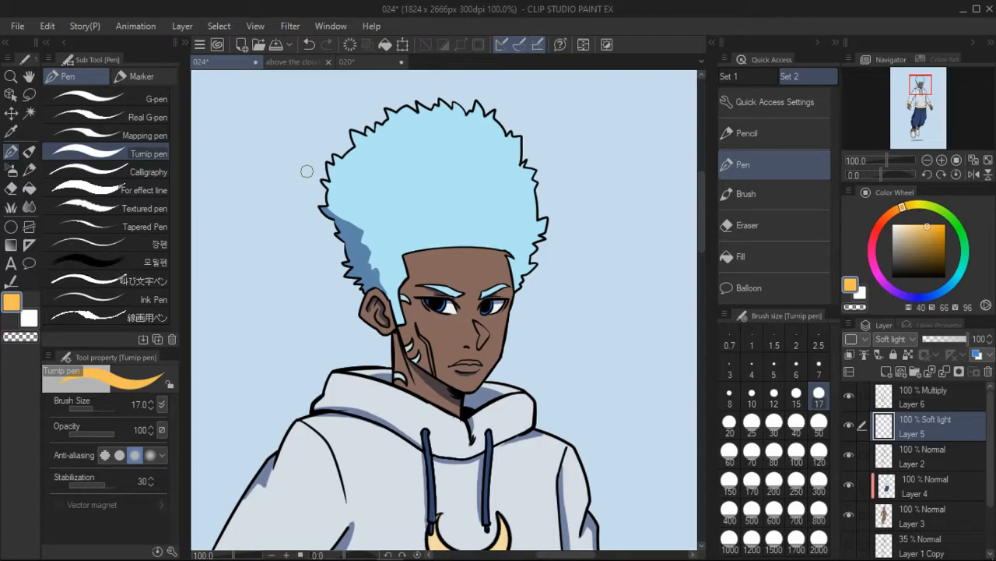
# - Look over the shaded figure at different magnifications to examine where highlights should go
pyautogui.moveTo(912, 89); pyautogui.dragTo(913, 86)
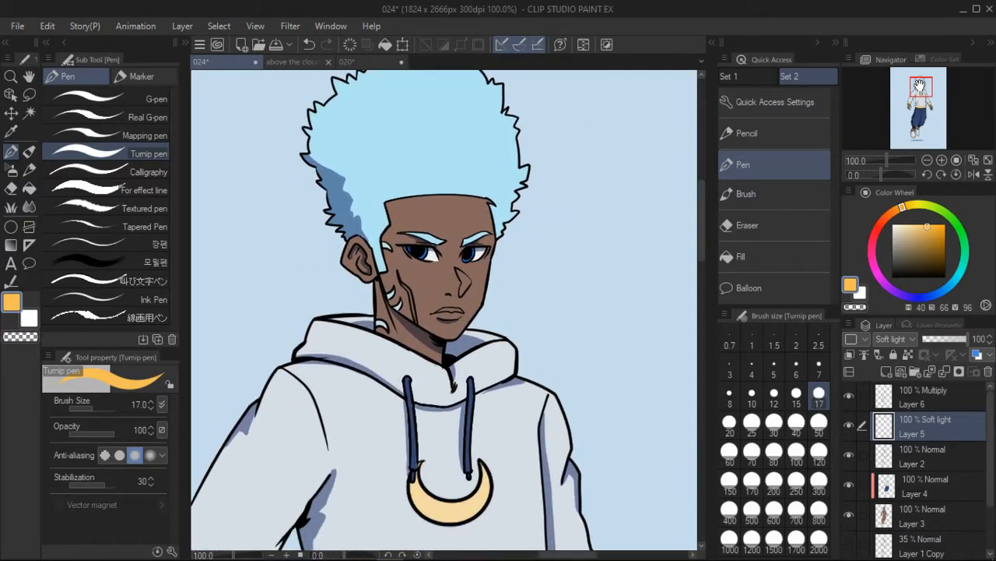
pyautogui.moveTo(884, 157); pyautogui.dragTo(881, 158)
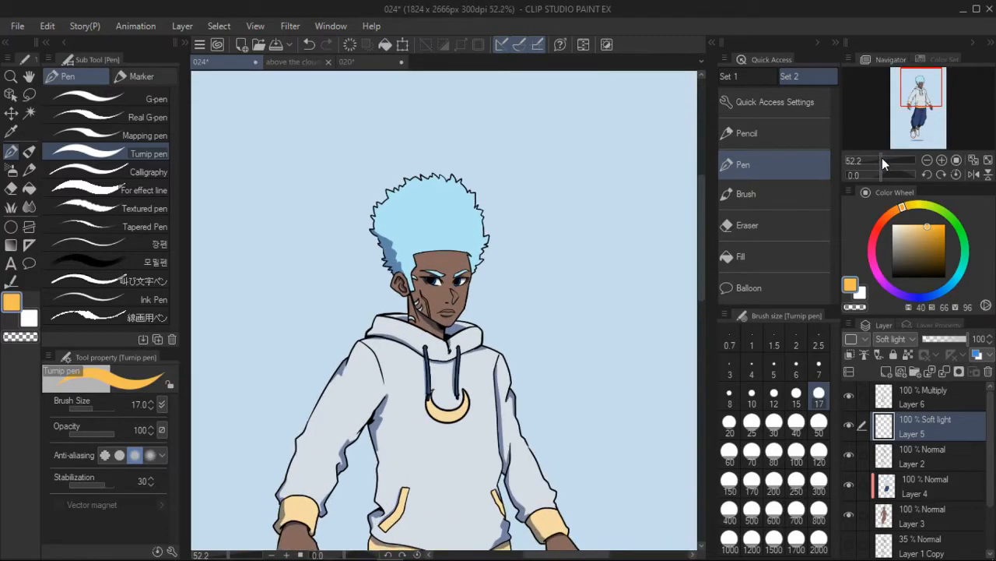
pyautogui.moveTo(919, 94); pyautogui.dragTo(916, 105)
pyautogui.moveTo(879, 159); pyautogui.dragTo(878, 159)
pyautogui.moveTo(913, 98); pyautogui.dragTo(911, 106)
pyautogui.moveTo(878, 158); pyautogui.dragTo(878, 159)
pyautogui.moveTo(921, 112); pyautogui.dragTo(921, 112)
pyautogui.moveTo(878, 159); pyautogui.dragTo(879, 161)
pyautogui.moveTo(918, 112); pyautogui.dragTo(921, 109)
pyautogui.click(941, 160)
pyautogui.click(942, 159)
pyautogui.click(942, 159)
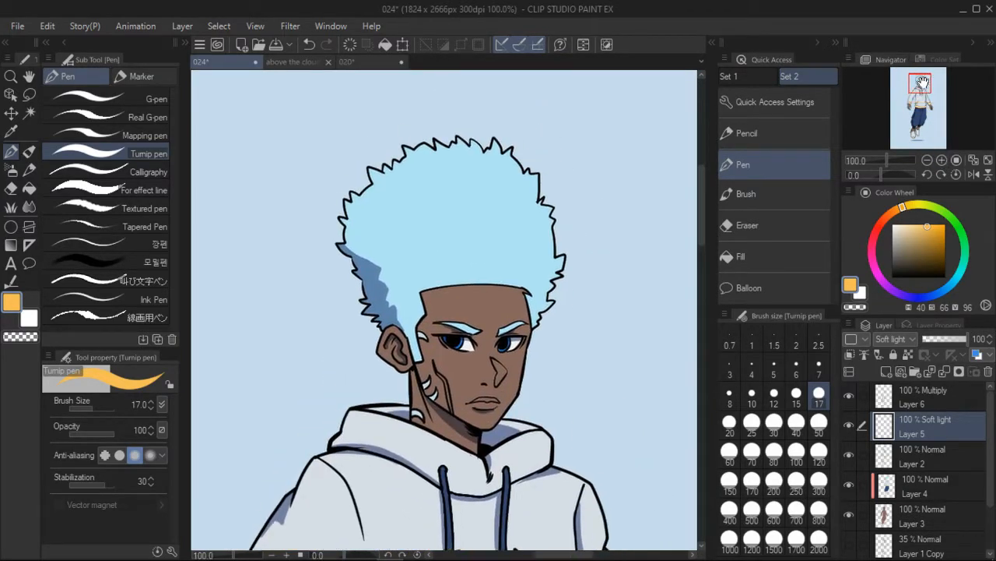
# - Try highlight strokes on the right edge of the hair and forehead with a 7.5 brush size and a deeper orange
pyautogui.click(89, 409)
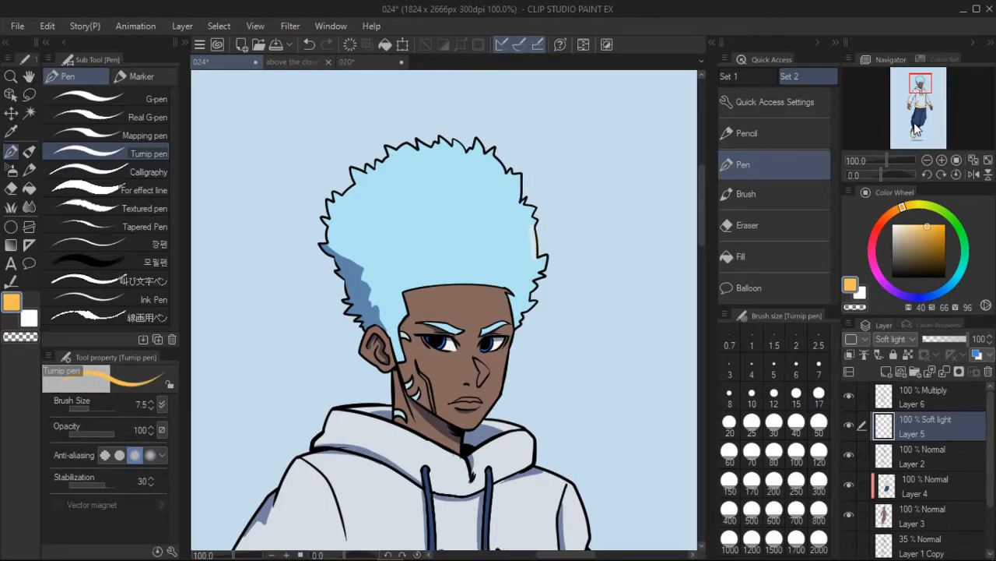
pyautogui.click(942, 159)
pyautogui.click(920, 81)
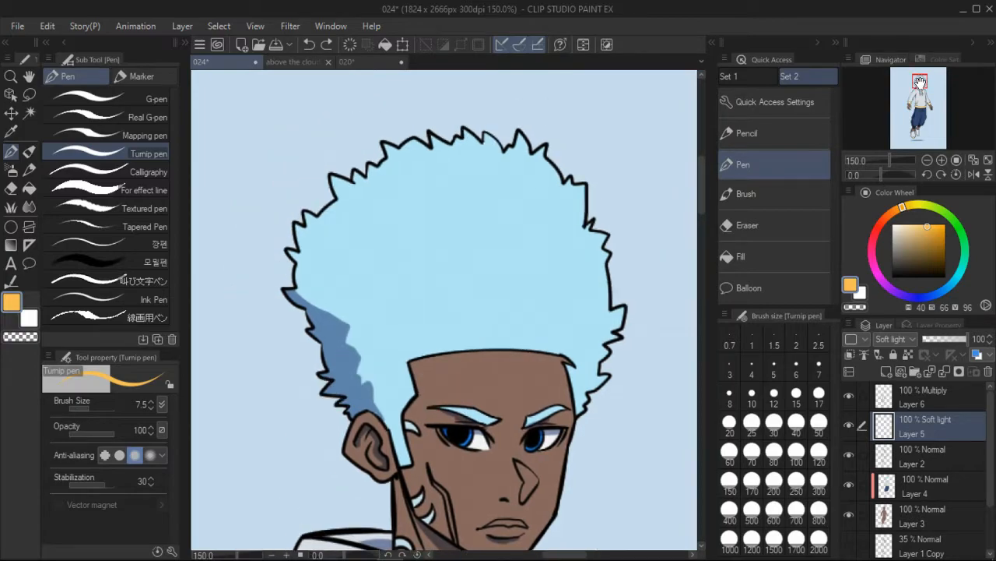
pyautogui.click(921, 83)
pyautogui.moveTo(935, 223)
pyautogui.mouseDown()
pyautogui.moveTo(917, 221)
pyautogui.moveTo(938, 226)
pyautogui.mouseUp()
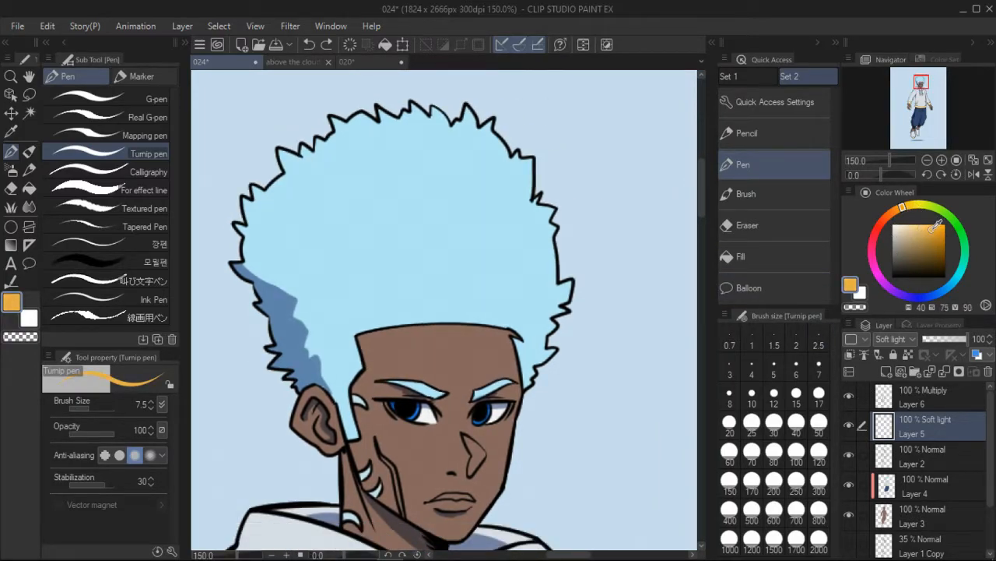
pyautogui.moveTo(549, 240); pyautogui.dragTo(553, 285)
pyautogui.moveTo(508, 335); pyautogui.dragTo(520, 388)
pyautogui.hotkey('ctrl', 'z')
# - Highlight the right edge of the face in pale orange (hue 40, saturation 32, value 97) with a 3.4 brush size
pyautogui.moveTo(933, 230); pyautogui.dragTo(908, 225)
pyautogui.hotkey('ctrl', 'z')
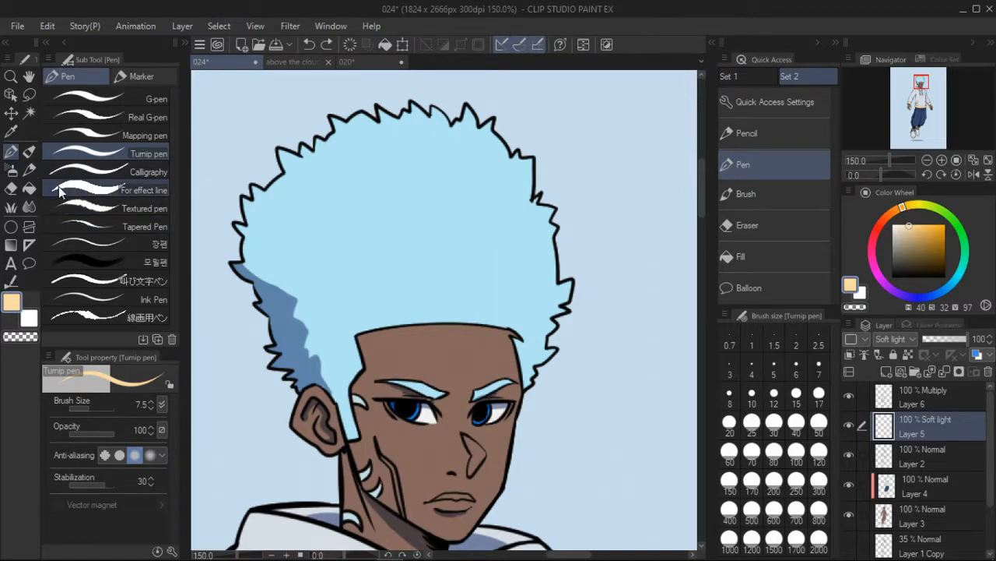
pyautogui.click(86, 407)
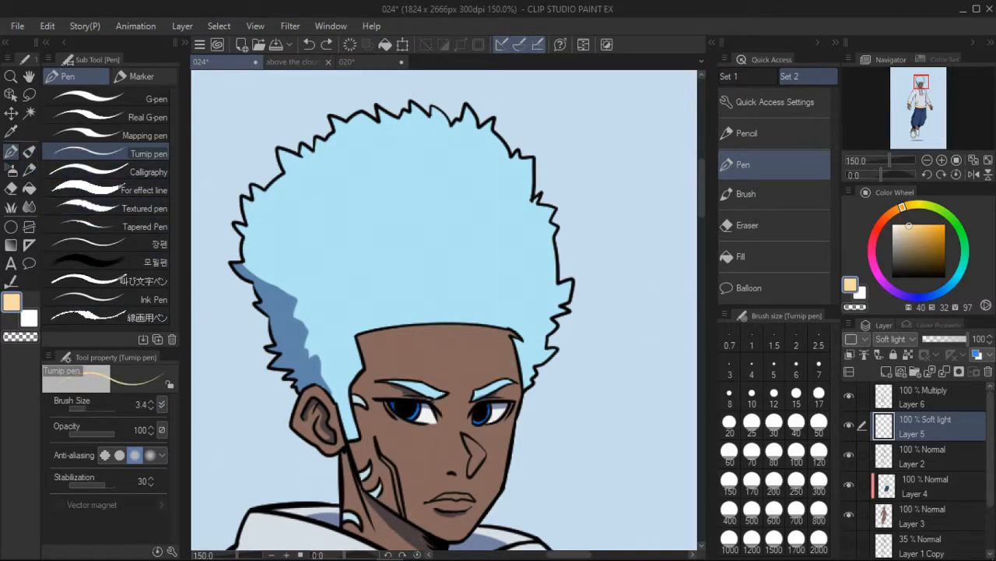
pyautogui.moveTo(510, 336); pyautogui.dragTo(517, 381)
pyautogui.moveTo(482, 425)
pyautogui.mouseDown()
pyautogui.moveTo(488, 297)
pyautogui.moveTo(509, 242)
pyautogui.mouseUp()
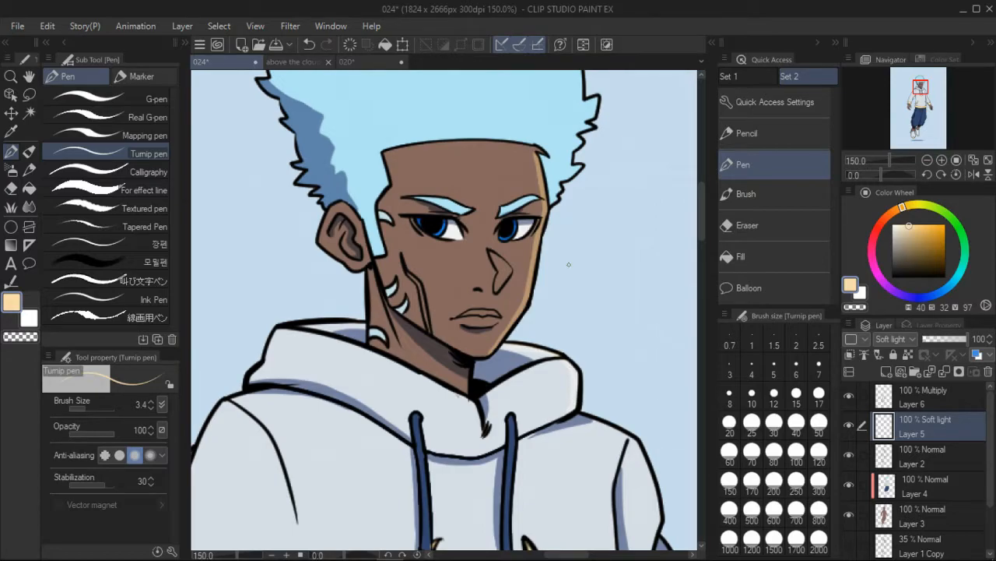
# - Paint pale orange rim highlights along the right edge of the hair with a 3.4 brush size
pyautogui.moveTo(919, 84); pyautogui.dragTo(920, 79)
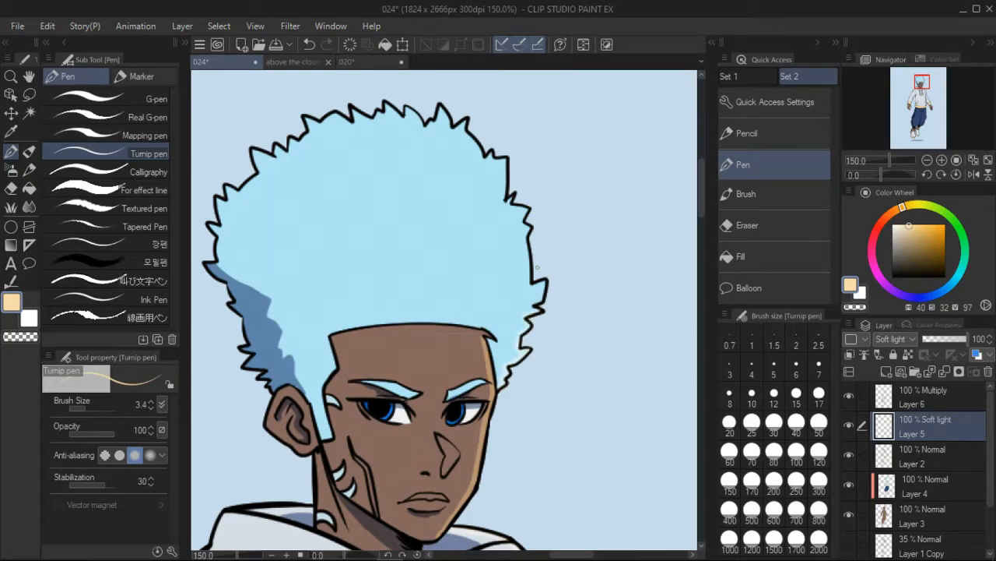
pyautogui.click(922, 84)
pyautogui.moveTo(551, 186); pyautogui.dragTo(556, 229)
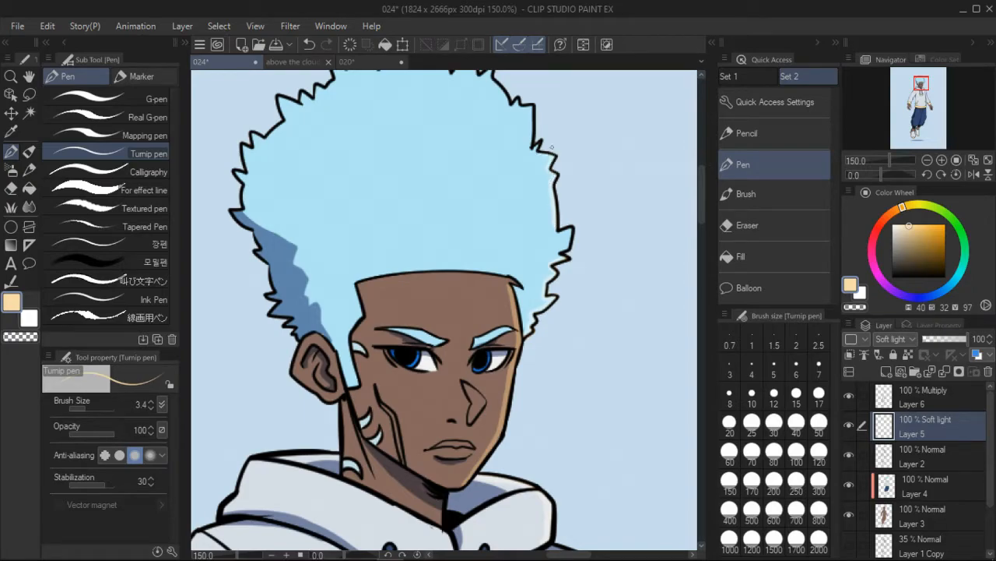
pyautogui.click(921, 82)
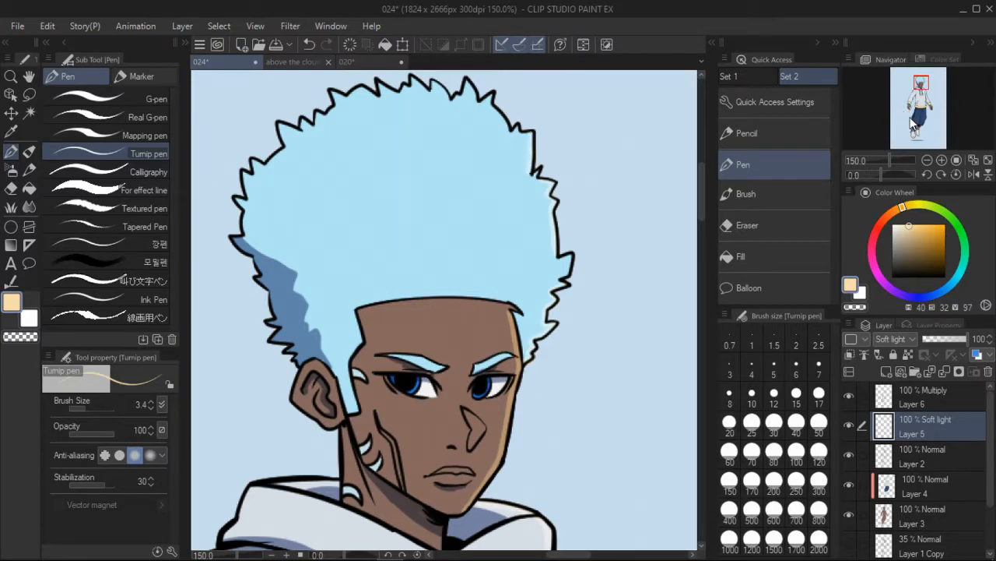
# - Paint thin pale orange highlights along the right side of the hoodie, at the shoulder and upper sleeve, undoing one stroke
pyautogui.moveTo(921, 81); pyautogui.dragTo(921, 90)
pyautogui.moveTo(889, 161); pyautogui.dragTo(886, 159)
pyautogui.moveTo(920, 91); pyautogui.dragTo(920, 88)
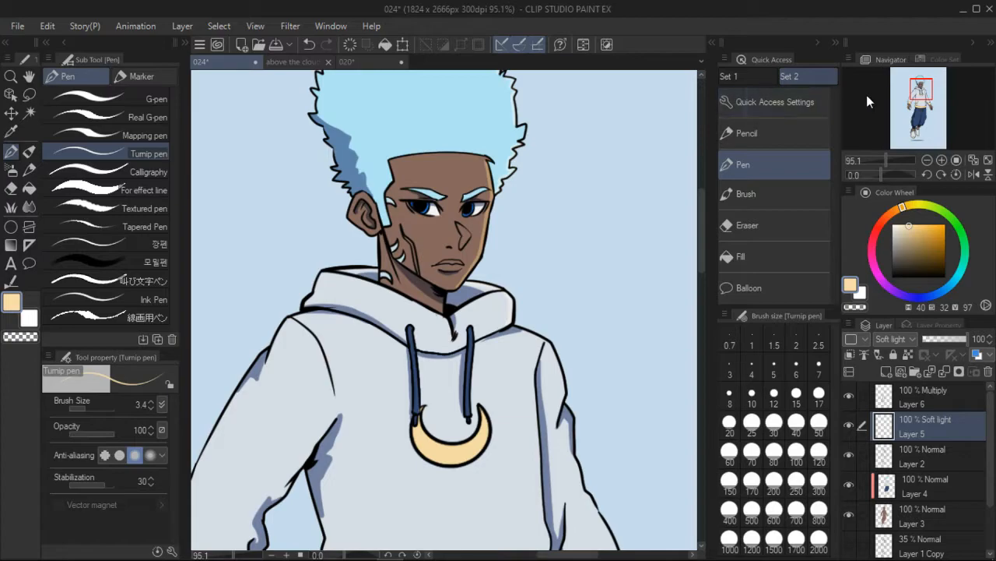
pyautogui.moveTo(912, 103); pyautogui.dragTo(923, 95)
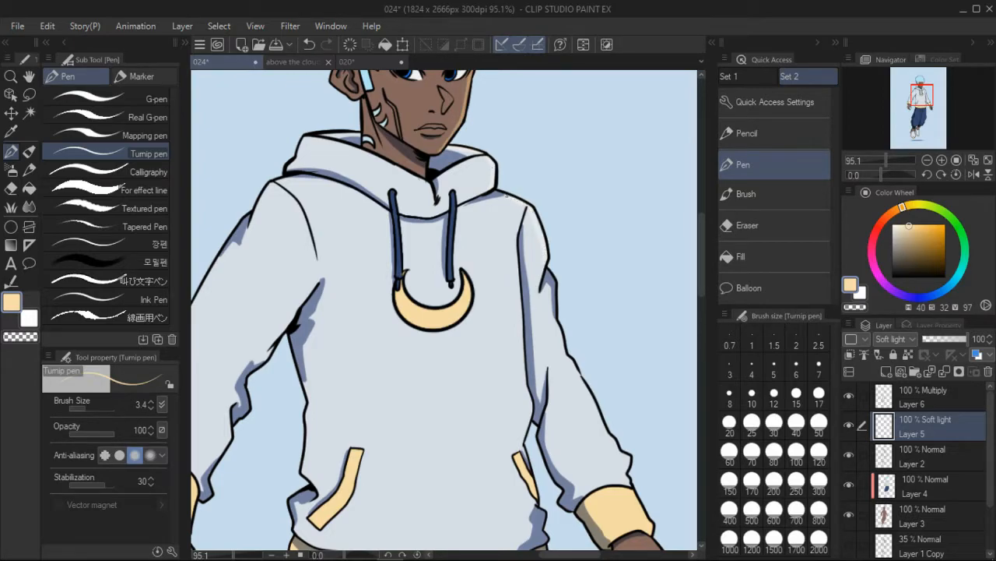
pyautogui.moveTo(920, 94); pyautogui.dragTo(923, 92)
pyautogui.click(942, 159)
pyautogui.click(942, 159)
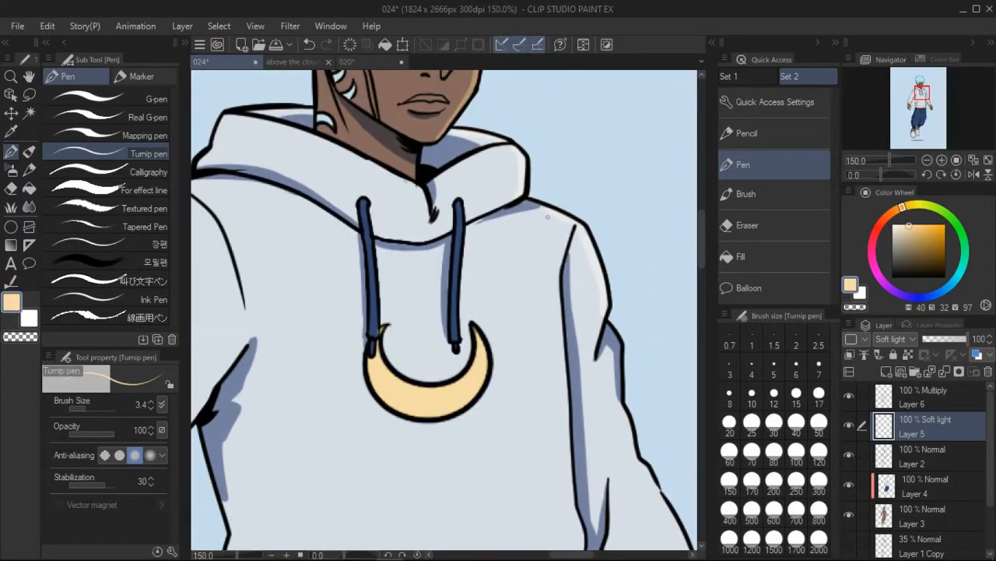
pyautogui.hotkey('ctrl', 'z')
pyautogui.moveTo(922, 93); pyautogui.dragTo(925, 98)
pyautogui.click(886, 160)
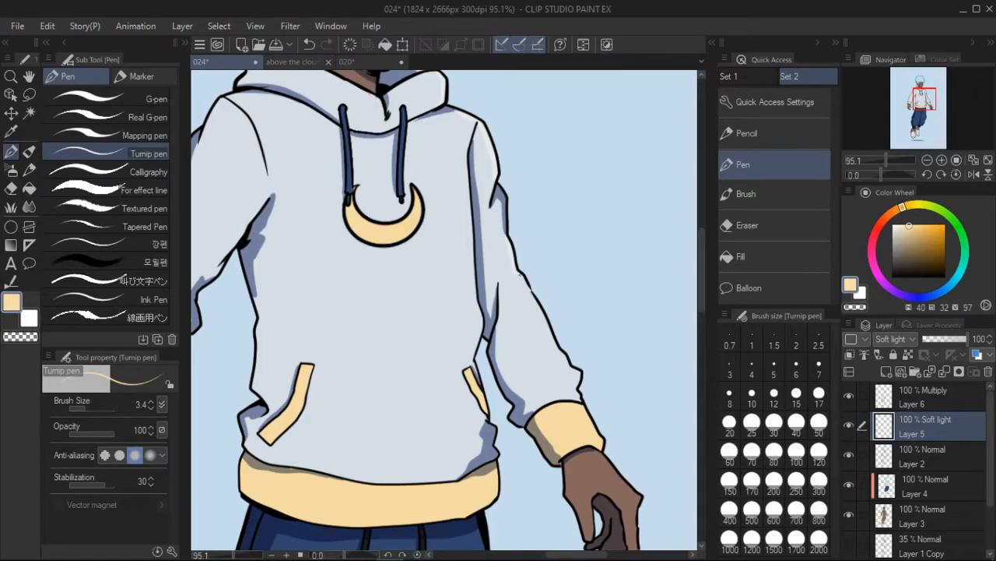
# - Change the blending mode of the highlight layer, Layer 5, to Overlay
pyautogui.moveTo(921, 99); pyautogui.dragTo(917, 85)
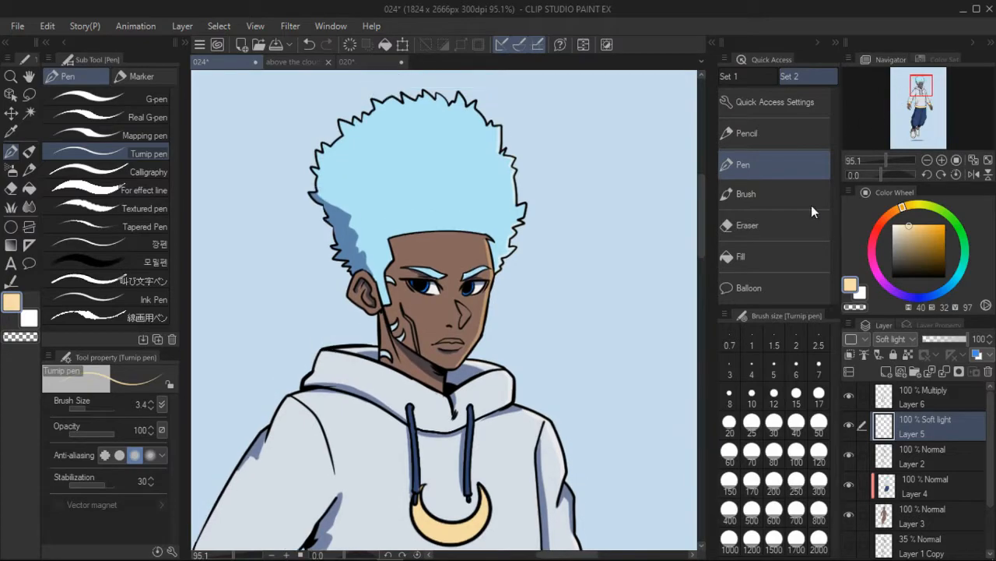
pyautogui.click(908, 340)
pyautogui.click(905, 192)
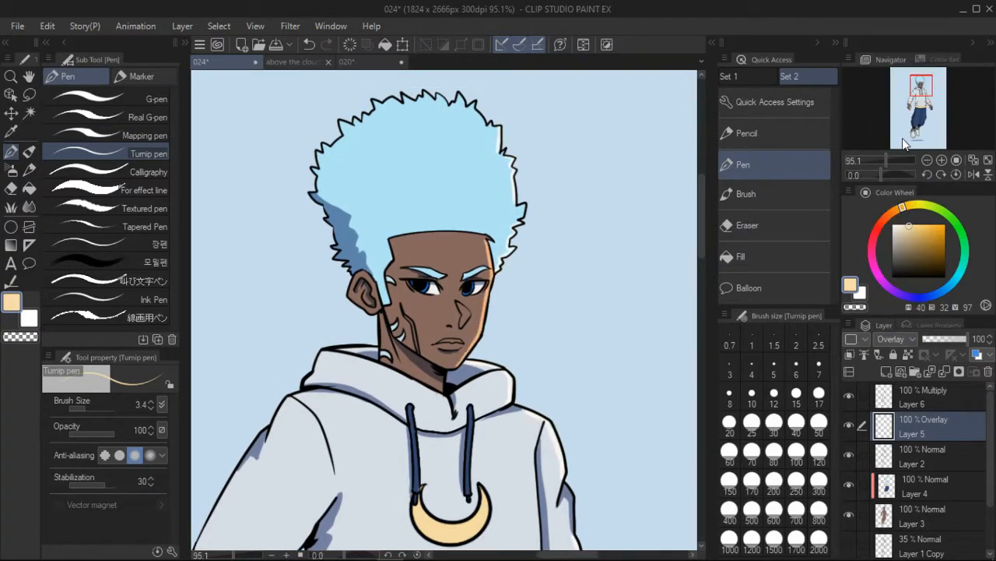
# - Look over the Overlay highlights on the face, hair and hoodie at different magnifications, including the whole figure
pyautogui.click(915, 99)
pyautogui.click(881, 161)
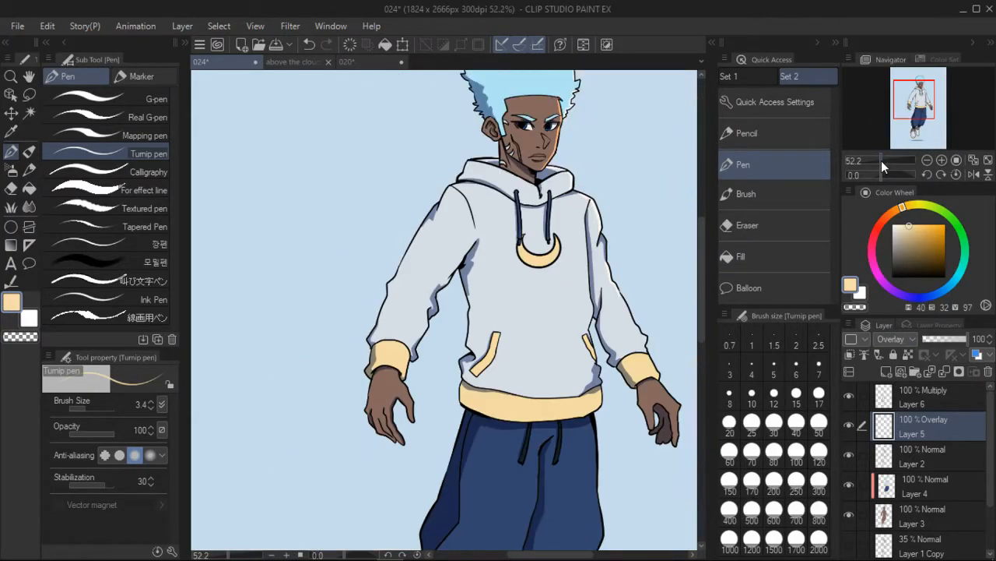
pyautogui.click(884, 160)
pyautogui.click(919, 95)
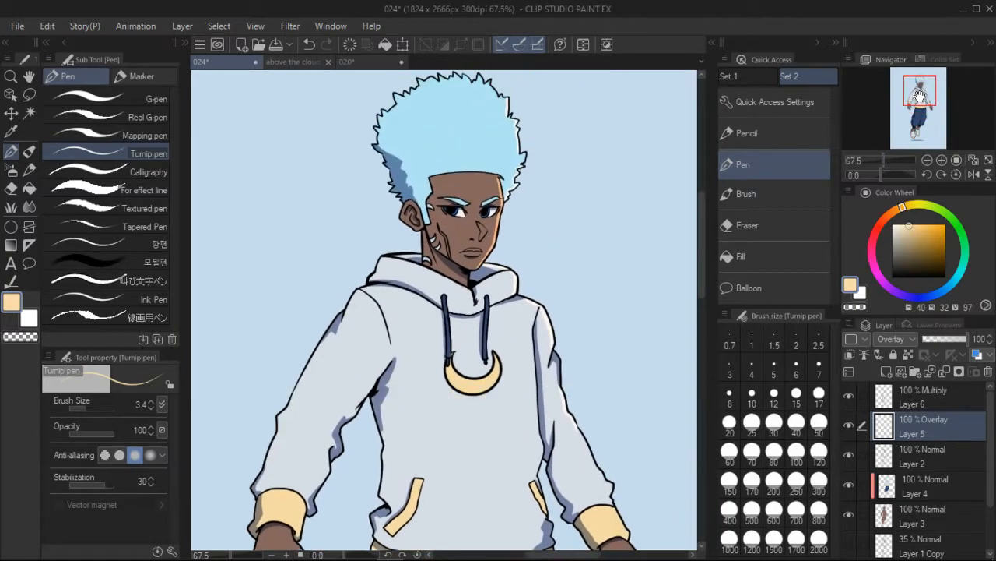
pyautogui.moveTo(881, 160)
pyautogui.mouseDown()
pyautogui.moveTo(872, 161)
pyautogui.moveTo(885, 153)
pyautogui.mouseUp()
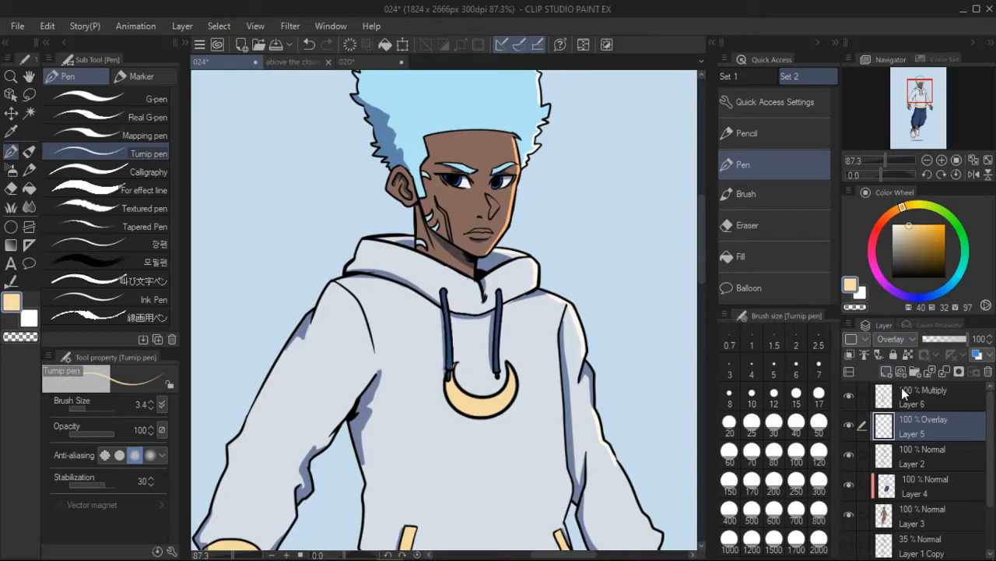
pyautogui.moveTo(923, 91)
pyautogui.mouseDown()
pyautogui.moveTo(921, 117)
pyautogui.moveTo(920, 92)
pyautogui.mouseUp()
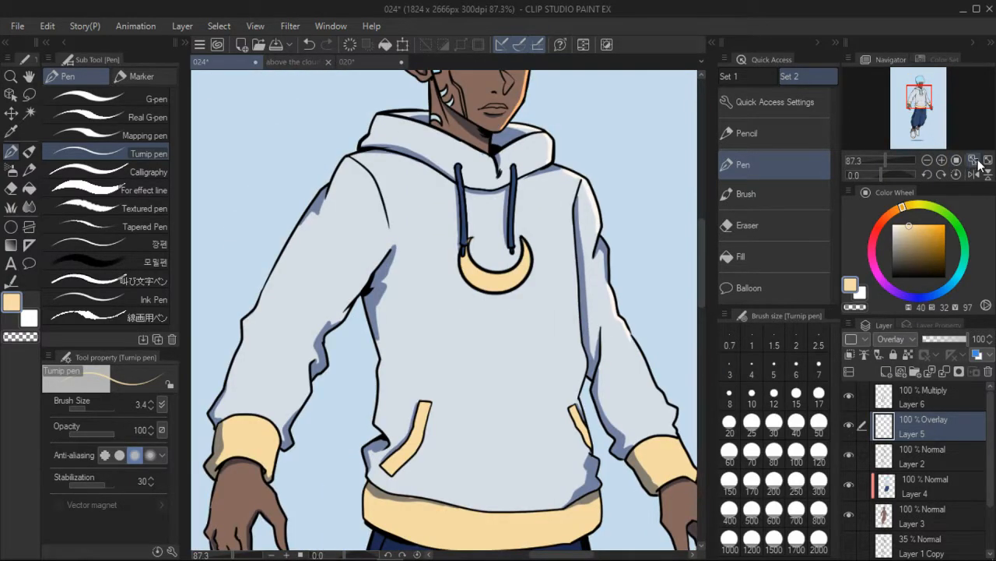
pyautogui.click(987, 161)
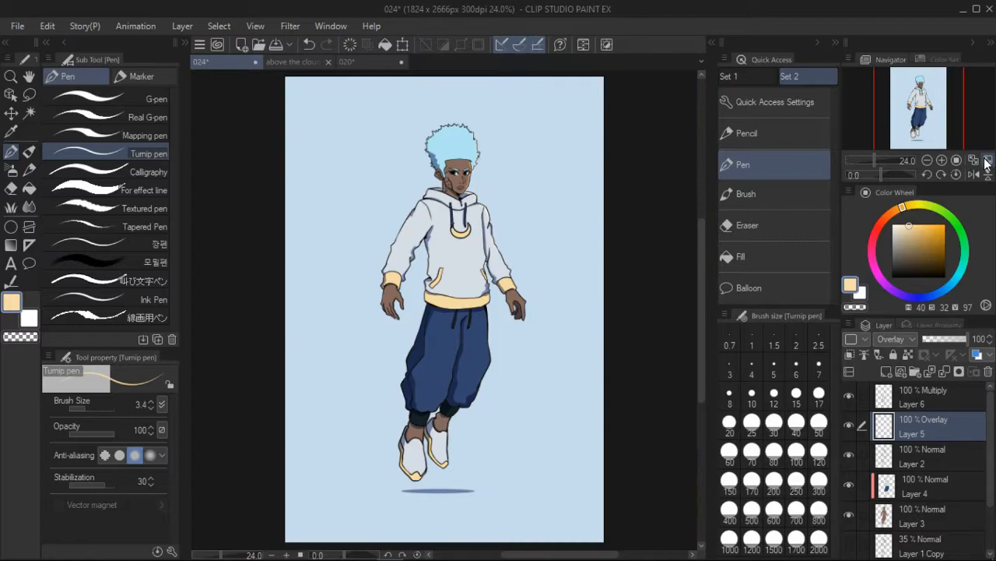
pyautogui.click(942, 161)
pyautogui.click(942, 161)
pyautogui.moveTo(917, 101); pyautogui.dragTo(915, 90)
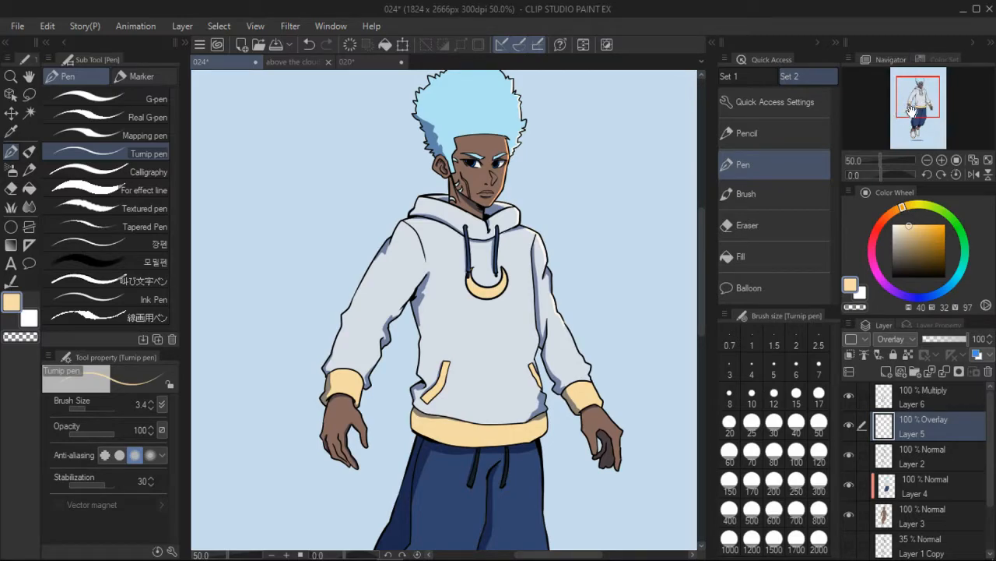
pyautogui.moveTo(913, 111); pyautogui.dragTo(925, 90)
pyautogui.click(941, 160)
pyautogui.click(942, 161)
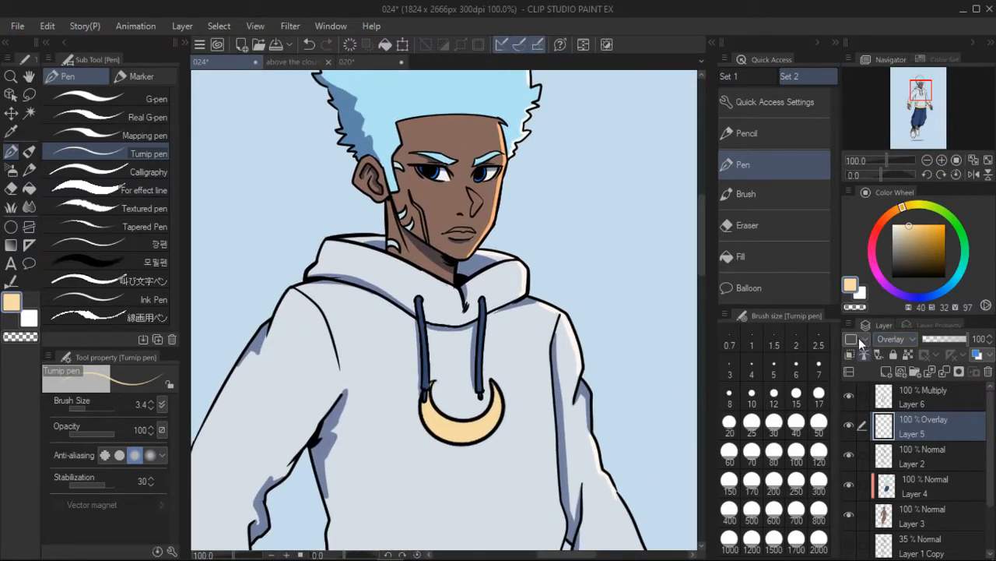
pyautogui.click(883, 158)
pyautogui.click(883, 159)
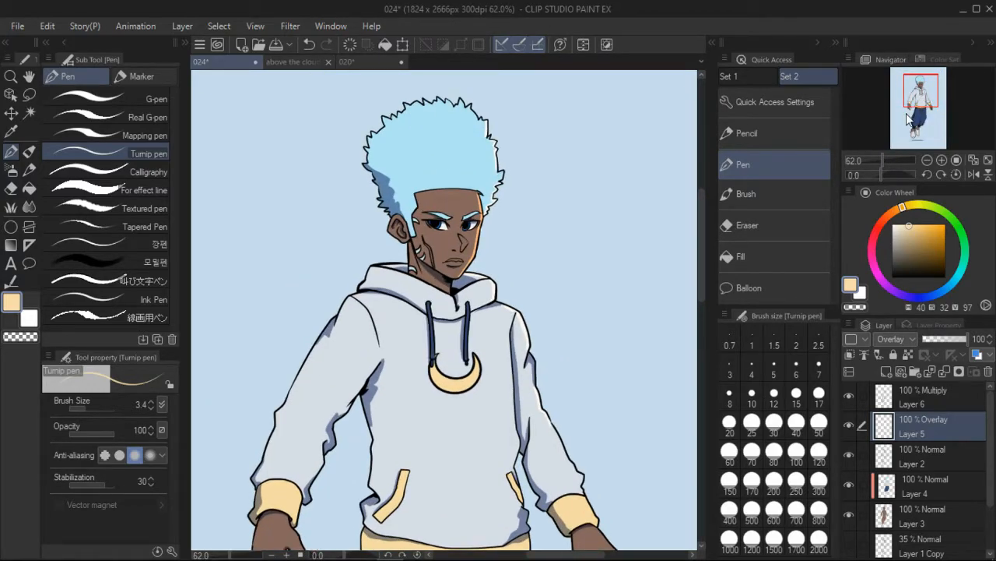
pyautogui.moveTo(919, 95); pyautogui.dragTo(922, 100)
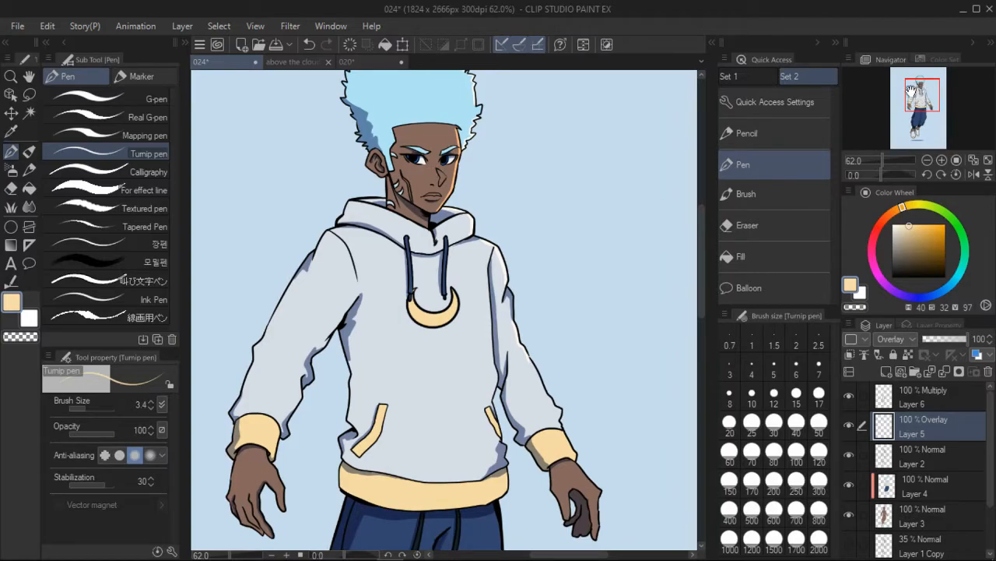
# - Extend the rim highlights along the right side of the hoodie, hand and trousers with a 7.0 brush size
pyautogui.moveTo(915, 87); pyautogui.dragTo(919, 100)
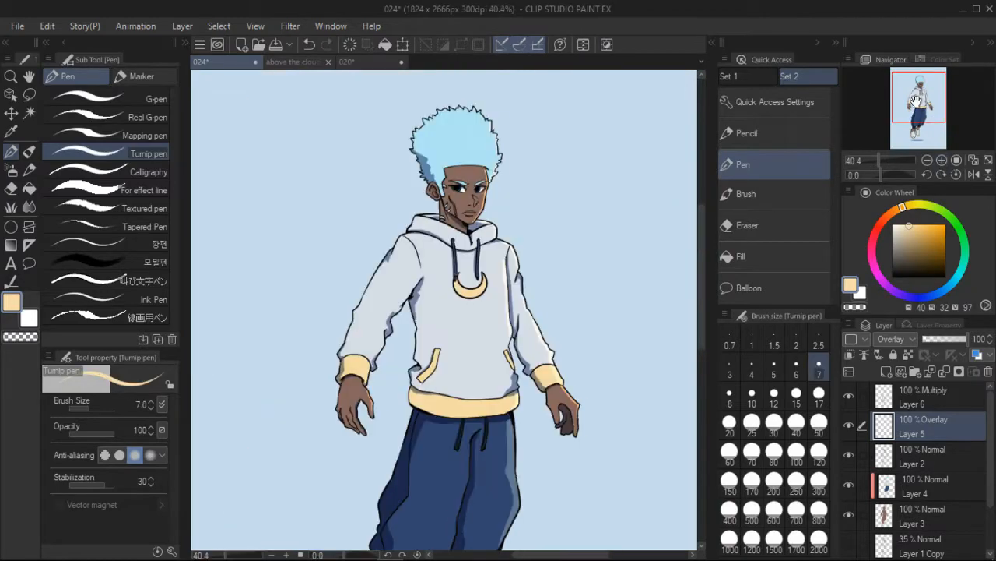
pyautogui.moveTo(917, 102)
pyautogui.mouseDown()
pyautogui.moveTo(917, 112)
pyautogui.moveTo(911, 101)
pyautogui.mouseUp()
pyautogui.click(941, 161)
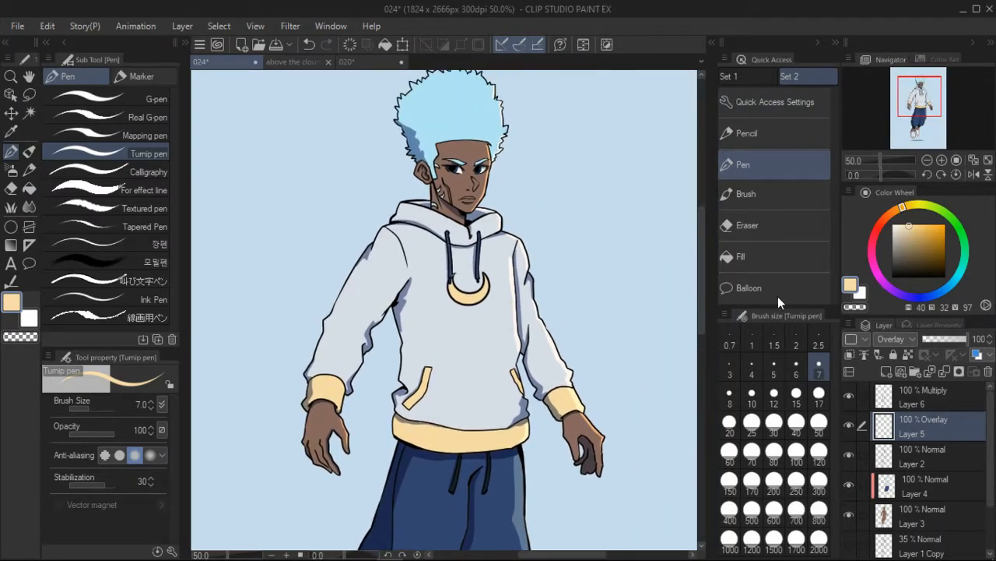
# - Select the Multiply shading layer, Layer 6, and compare the figure with its shadows hidden and shown
pyautogui.click(880, 397)
pyautogui.click(850, 394)
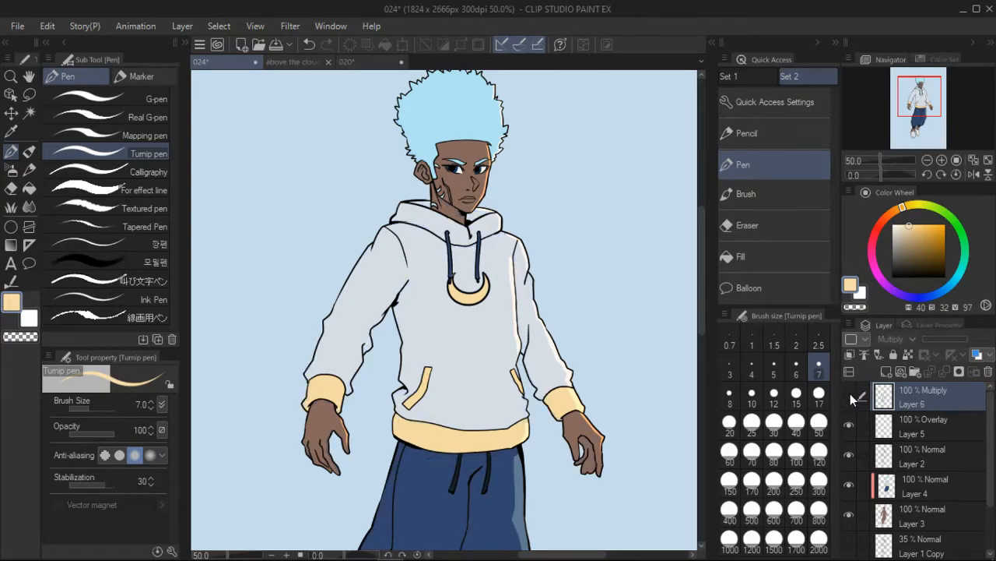
pyautogui.click(851, 396)
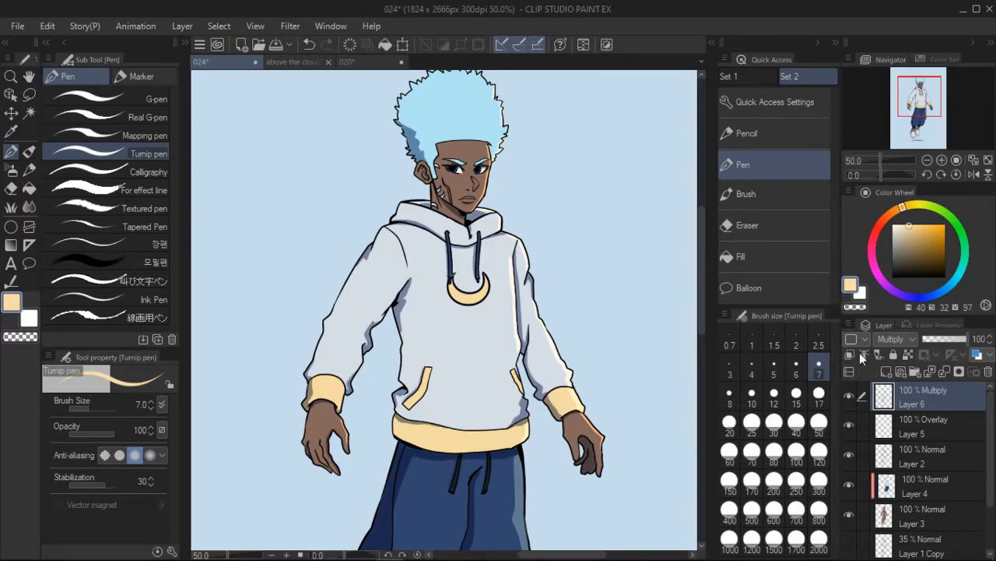
pyautogui.moveTo(921, 112); pyautogui.dragTo(918, 115)
pyautogui.moveTo(921, 111); pyautogui.dragTo(924, 109)
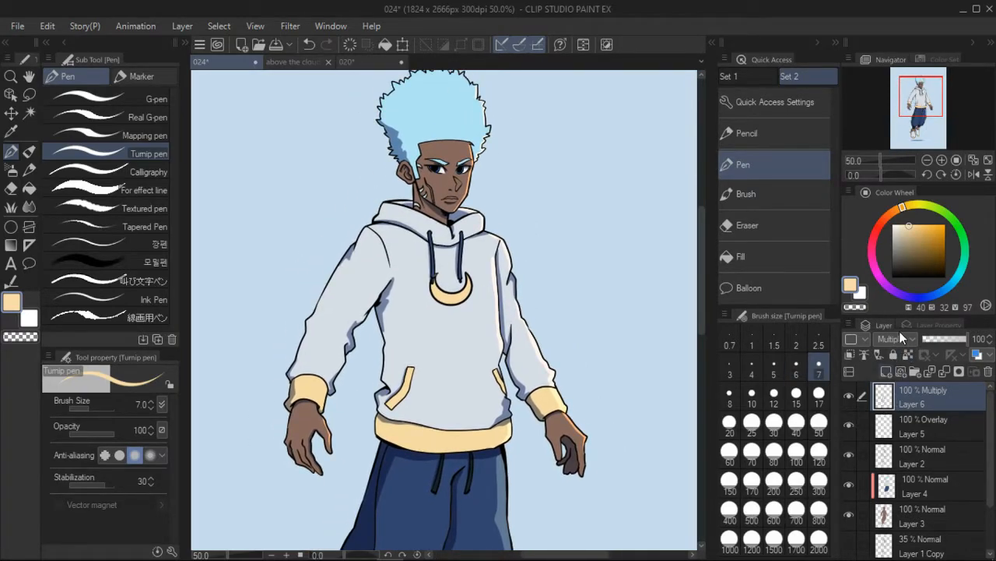
# - Add a new layer above the Multiply shading, clip it to the layer below and set its blending mode to Overlay
pyautogui.click(887, 371)
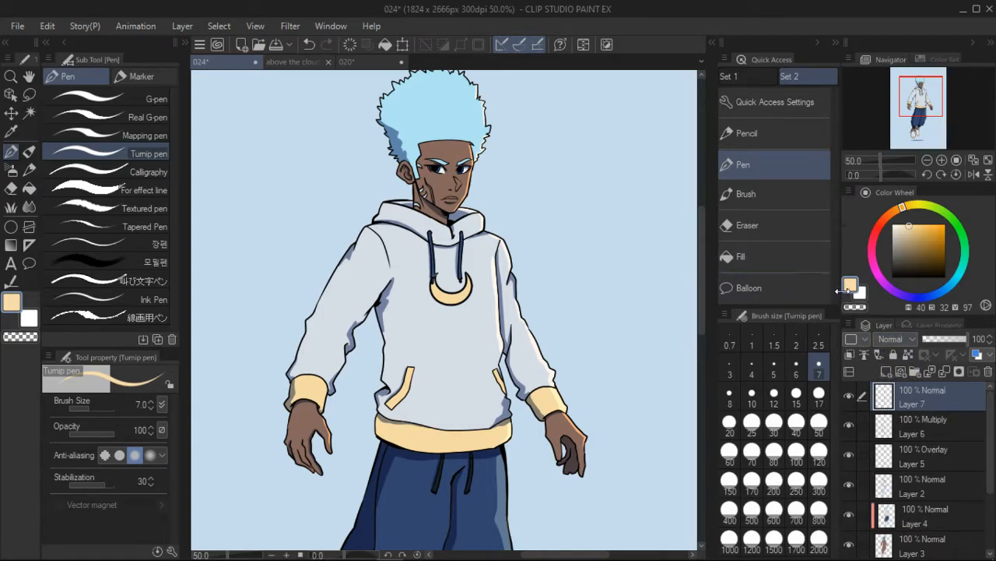
pyautogui.click(854, 355)
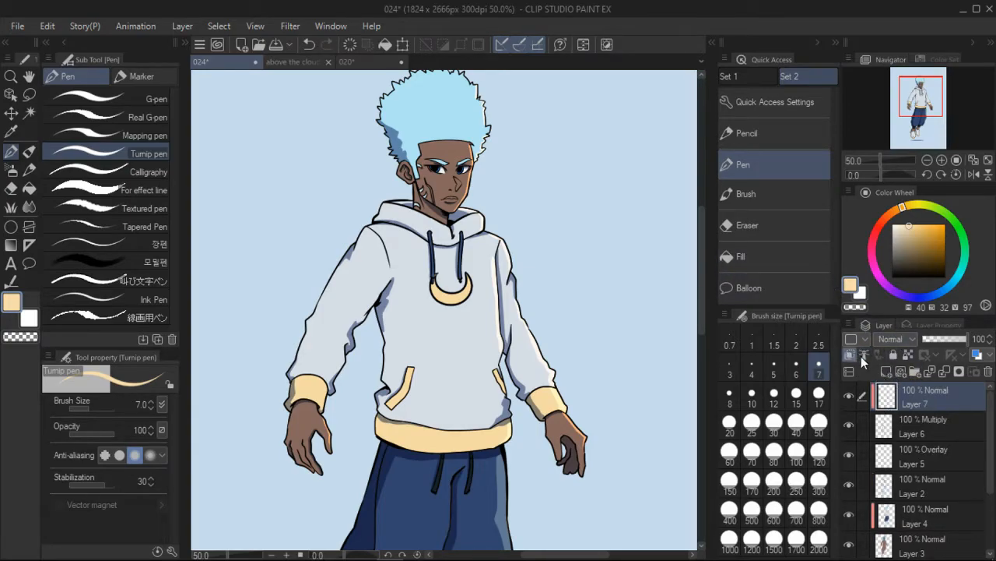
pyautogui.click(903, 339)
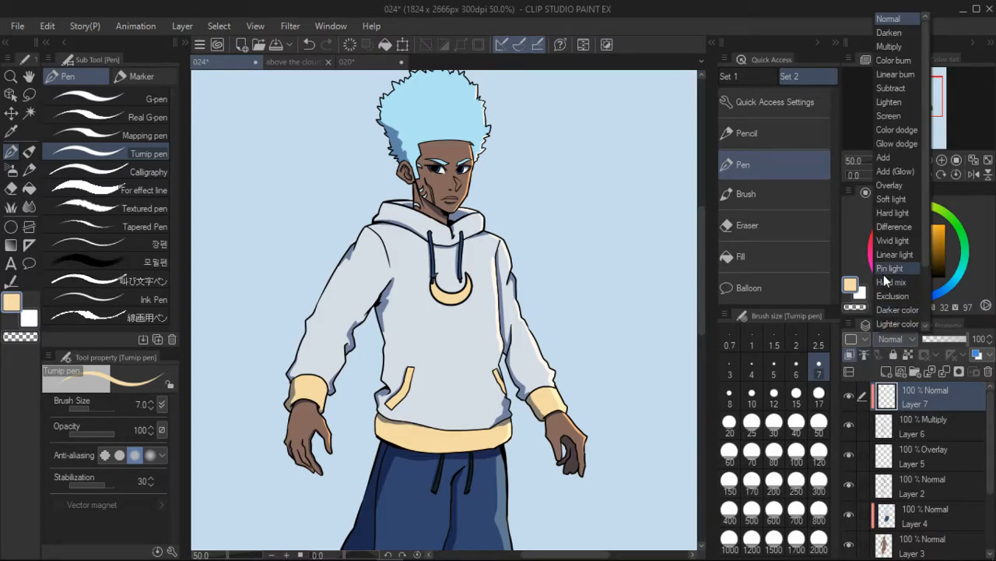
pyautogui.click(890, 185)
# - Try a pale orange stroke in the hair's left shadow with Layer 7 in Normal mode, undo it and restore Overlay
pyautogui.moveTo(923, 91)
pyautogui.mouseDown()
pyautogui.moveTo(917, 98)
pyautogui.moveTo(917, 85)
pyautogui.mouseUp()
pyautogui.click(942, 160)
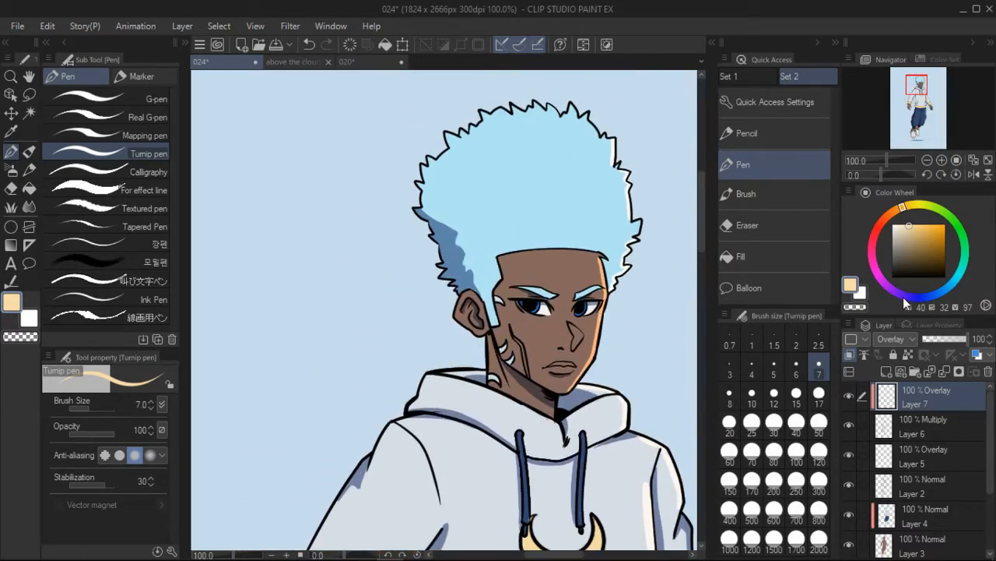
pyautogui.click(905, 340)
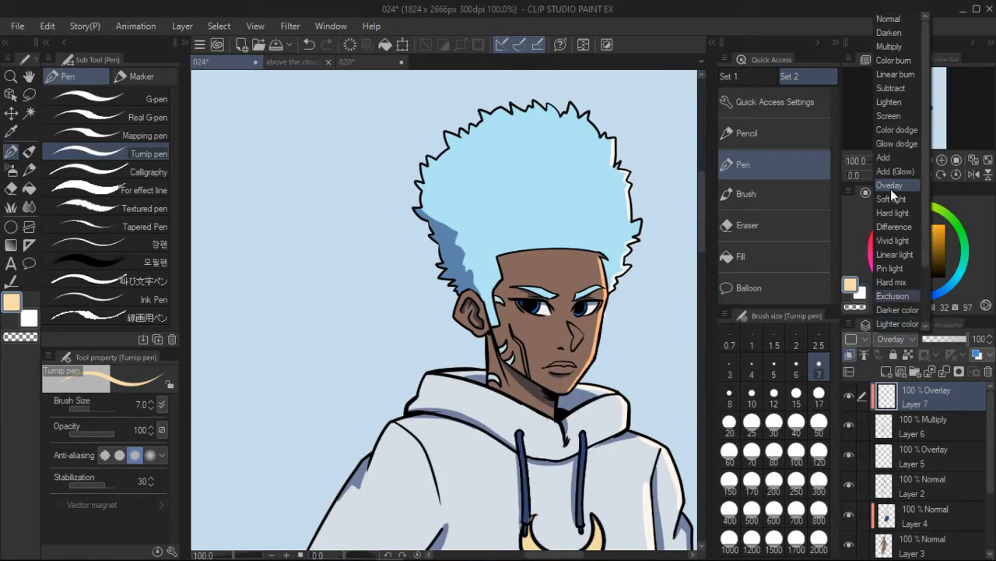
pyautogui.click(897, 18)
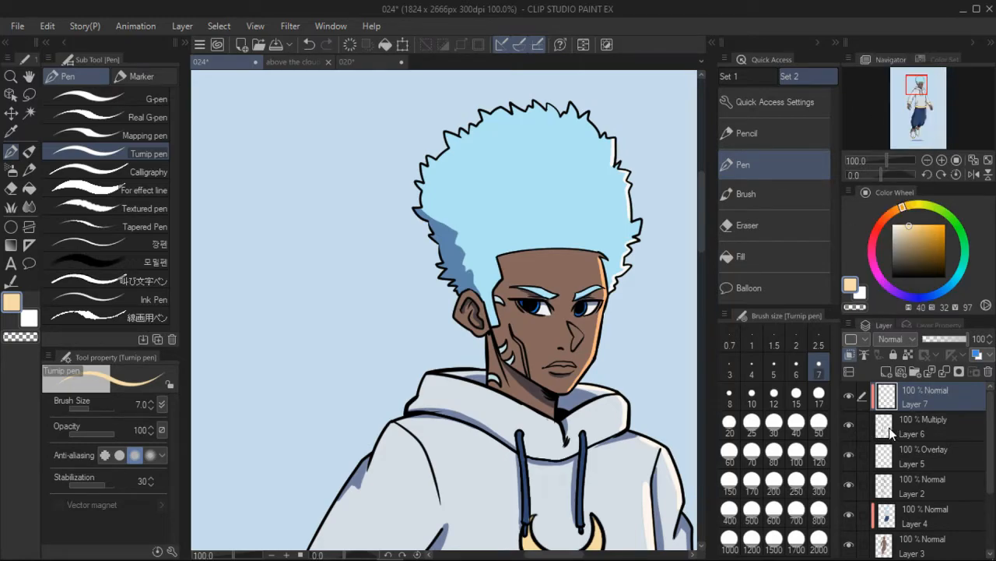
pyautogui.moveTo(457, 236)
pyautogui.mouseDown()
pyautogui.moveTo(421, 243)
pyautogui.moveTo(439, 206)
pyautogui.moveTo(432, 267)
pyautogui.moveTo(475, 257)
pyautogui.mouseUp()
pyautogui.hotkey('ctrl', 'z')
pyautogui.hotkey('ctrl', 'z')
pyautogui.hotkey('ctrl', 'z')
pyautogui.click(893, 339)
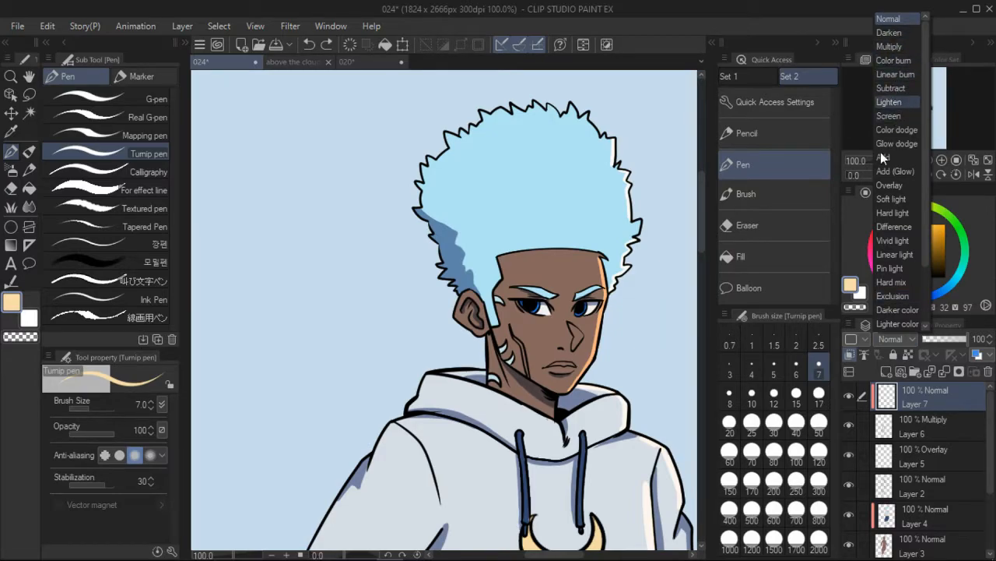
pyautogui.click(899, 186)
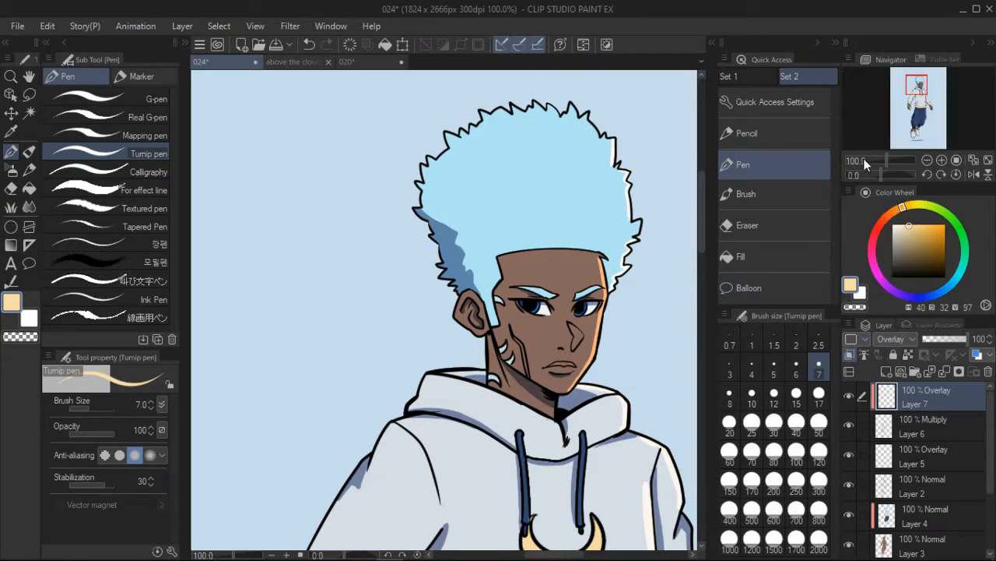
# - Choose a very dark violet drawing colour with hue 255, saturation 39 and value 15
pyautogui.click(945, 292)
pyautogui.moveTo(920, 238)
pyautogui.mouseDown()
pyautogui.moveTo(924, 255)
pyautogui.moveTo(912, 269)
pyautogui.moveTo(924, 300)
pyautogui.moveTo(890, 307)
pyautogui.mouseUp()
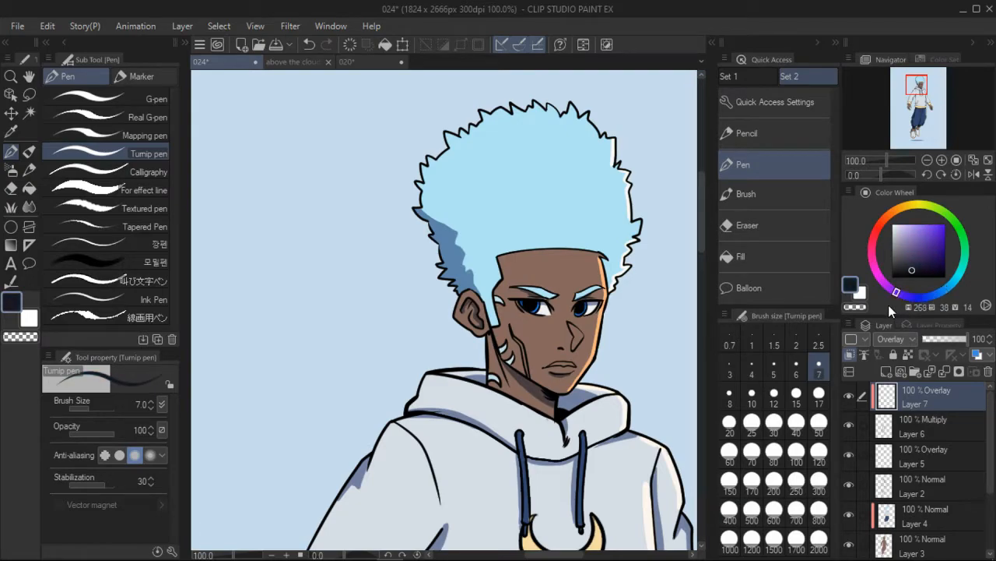
pyautogui.click(907, 297)
pyautogui.click(918, 266)
pyautogui.click(942, 160)
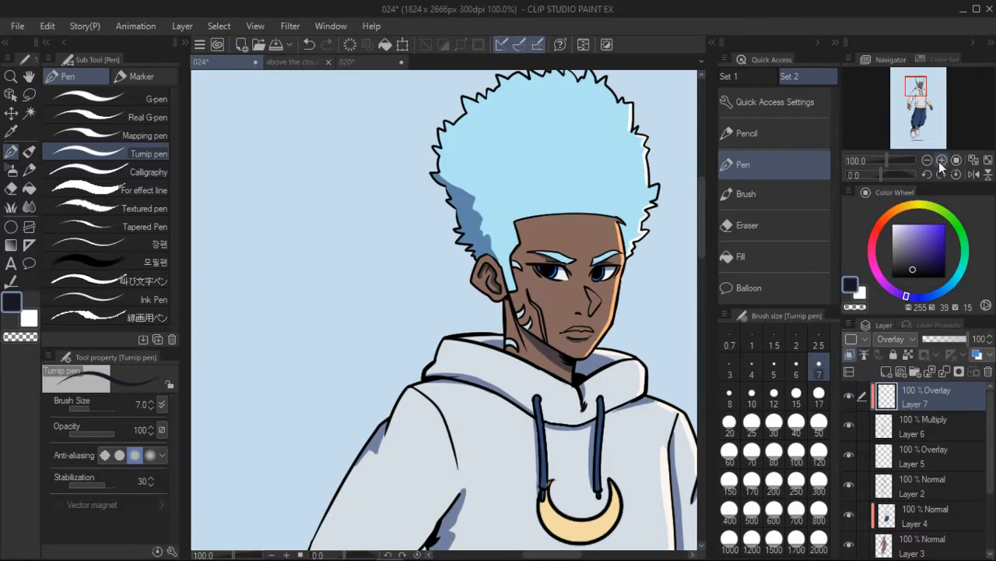
# - Try a dark stroke across the hair's left shadow, undo it and brighten the violet to saturation 47 and value 30
pyautogui.moveTo(917, 88); pyautogui.dragTo(919, 85)
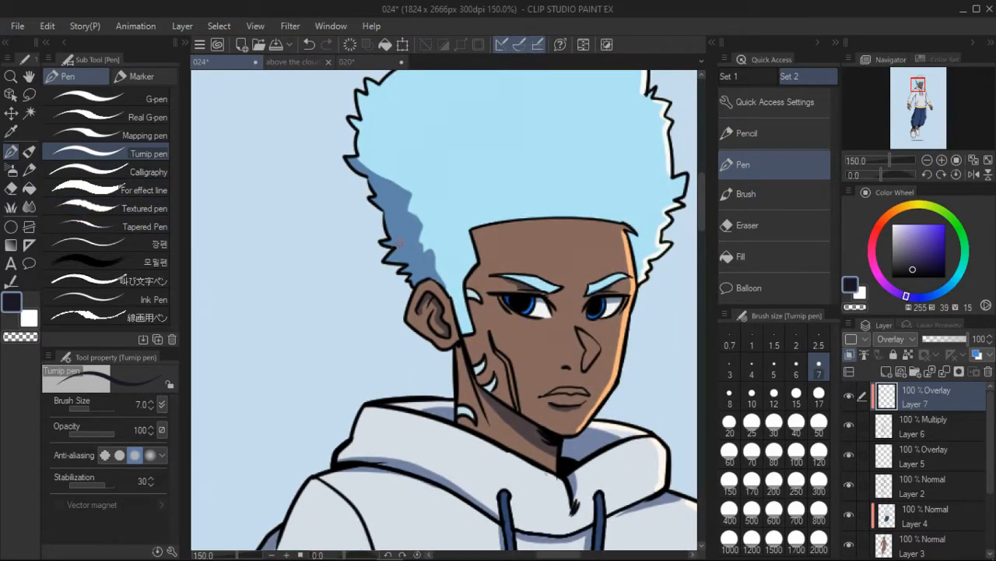
pyautogui.press('e')
pyautogui.press('e')
pyautogui.moveTo(389, 232); pyautogui.dragTo(418, 263)
pyautogui.hotkey('ctrl', 'z')
pyautogui.click(918, 252)
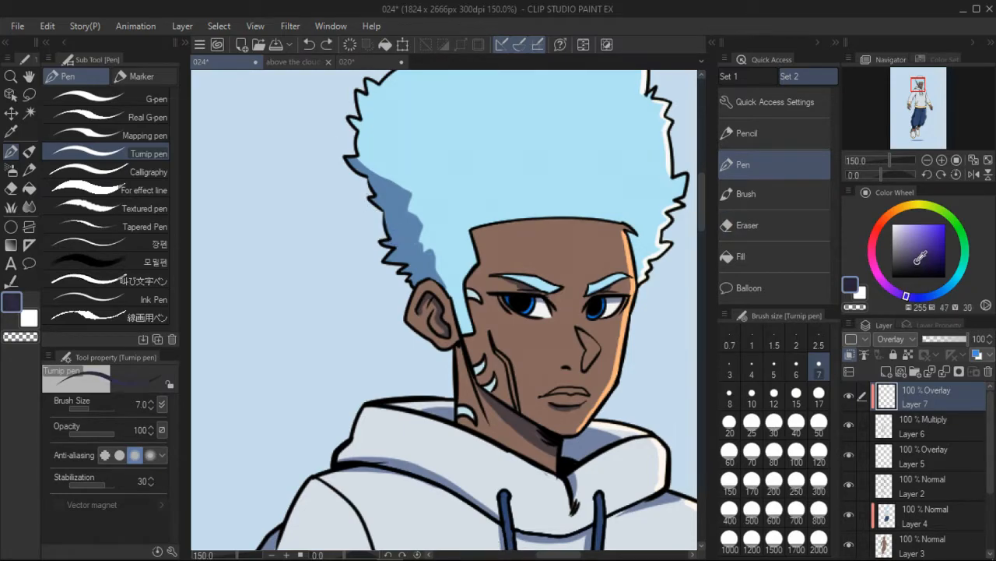
# - Change the drawing colour to blue with hue 231, saturation 49 and value 48 and deepen the hair shadow above the ear
pyautogui.moveTo(382, 227); pyautogui.dragTo(438, 281)
pyautogui.click(925, 297)
pyautogui.moveTo(425, 276); pyautogui.dragTo(389, 256)
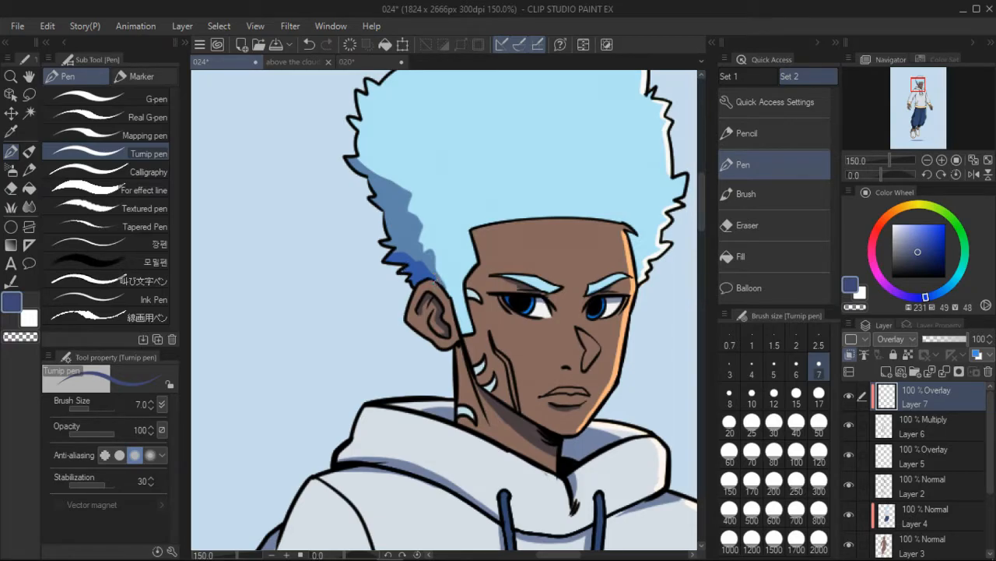
# - Extend the blue Overlay shading along the lower edge of the hair's left shadow beside the ear
pyautogui.moveTo(892, 160); pyautogui.dragTo(890, 160)
pyautogui.moveTo(918, 84); pyautogui.dragTo(920, 90)
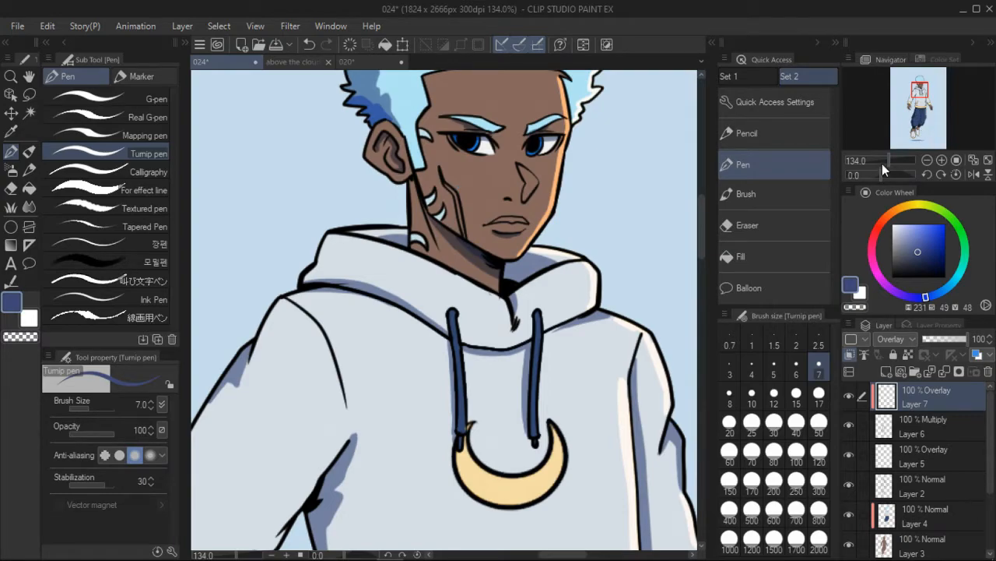
pyautogui.scroll(-4, 885, 153)
pyautogui.scroll(4, 887, 153)
pyautogui.moveTo(919, 92); pyautogui.dragTo(917, 89)
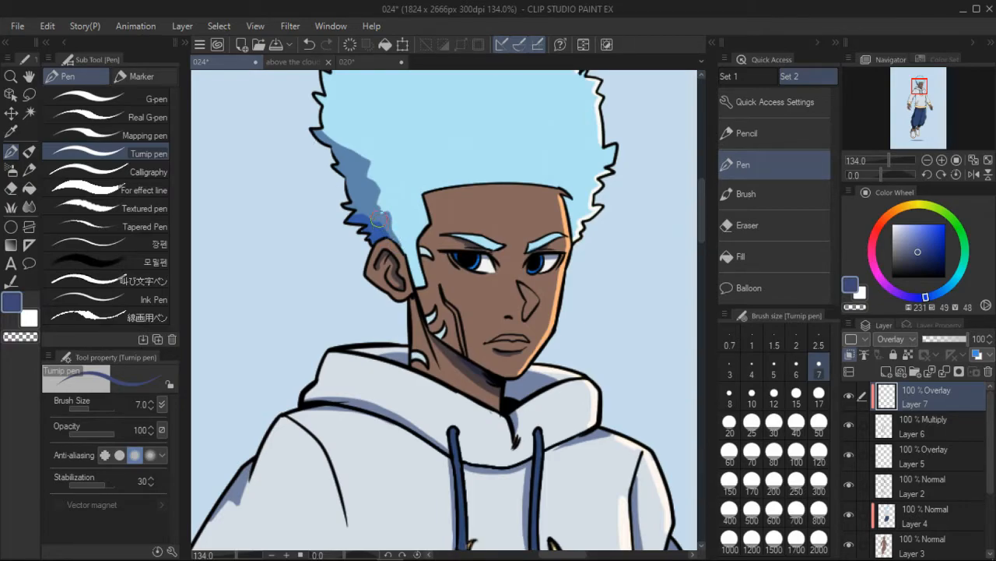
pyautogui.moveTo(379, 219); pyautogui.dragTo(374, 224)
# - Deepen the shadows under the hood's left fold and along the outer edge of the left shoulder with blue strokes
pyautogui.moveTo(443, 380); pyautogui.dragTo(490, 312)
pyautogui.moveTo(363, 332); pyautogui.dragTo(400, 333)
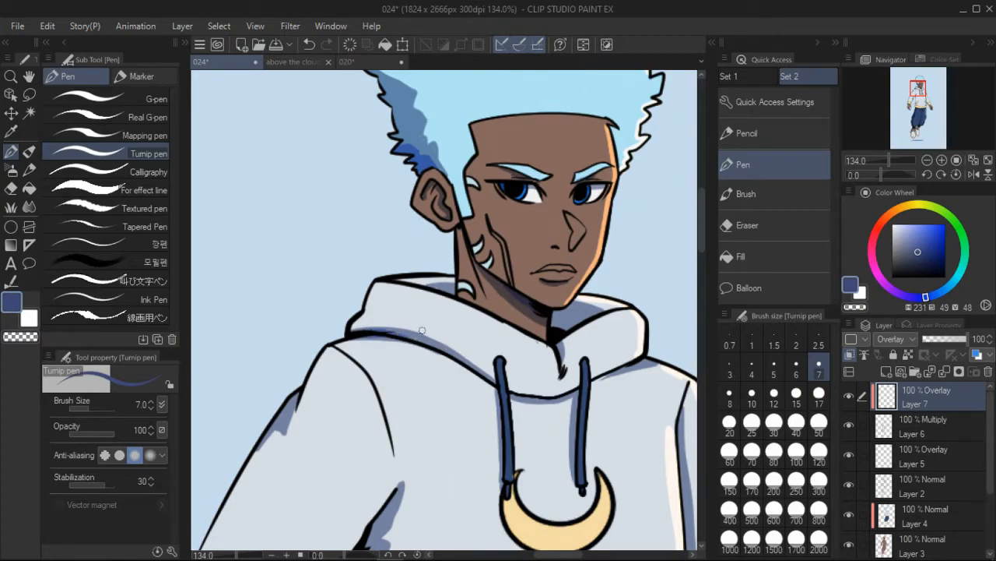
pyautogui.moveTo(918, 90); pyautogui.dragTo(916, 91)
pyautogui.moveTo(367, 272); pyautogui.dragTo(357, 286)
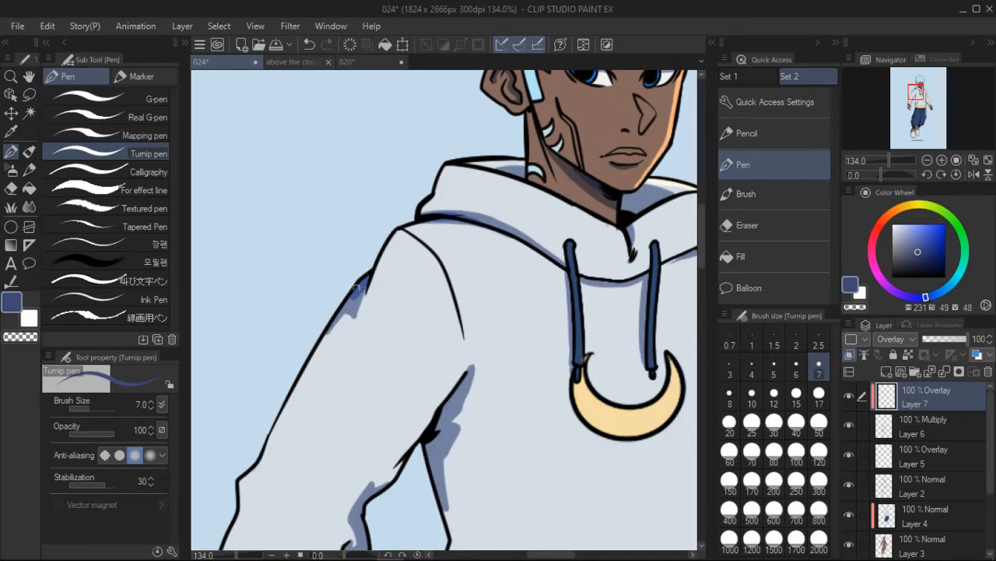
# - Deepen the hoodie's shadows in the left armpit, along the torso side and in the sleeve's inner fold with blue strokes
pyautogui.moveTo(919, 92); pyautogui.dragTo(917, 98)
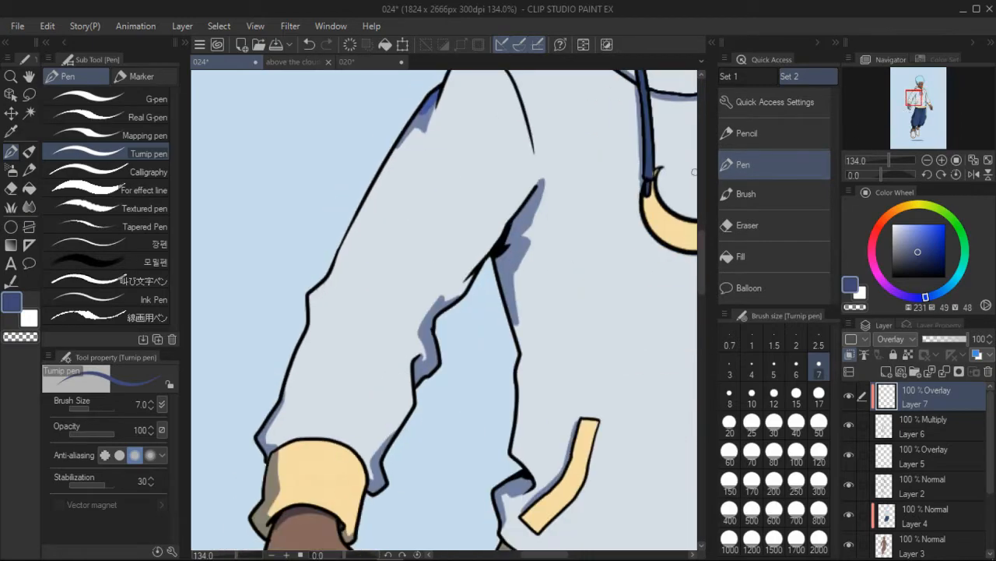
pyautogui.moveTo(531, 200)
pyautogui.mouseDown()
pyautogui.moveTo(507, 240)
pyautogui.moveTo(516, 219)
pyautogui.moveTo(502, 288)
pyautogui.moveTo(505, 253)
pyautogui.moveTo(498, 261)
pyautogui.moveTo(500, 295)
pyautogui.mouseUp()
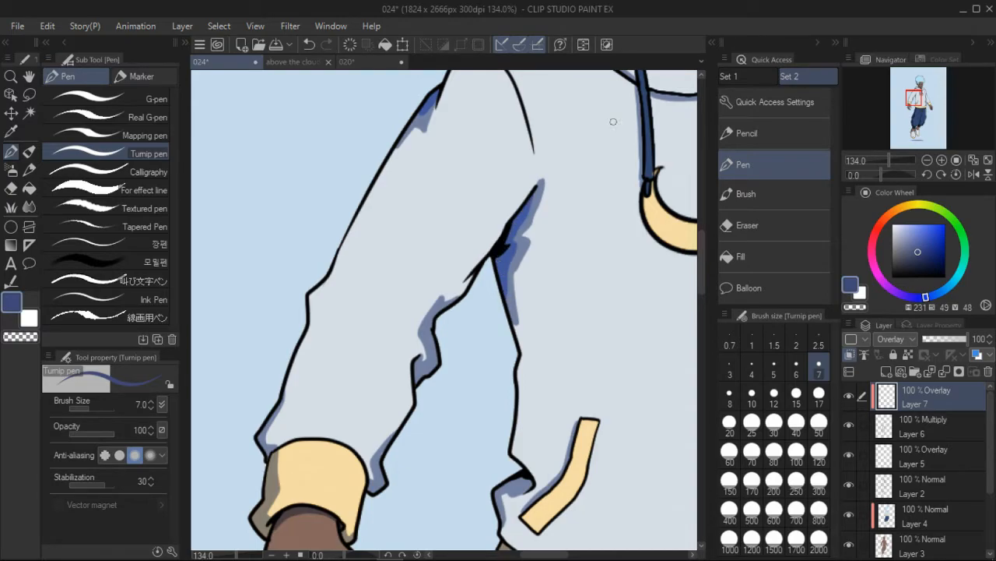
pyautogui.moveTo(421, 369)
pyautogui.mouseDown()
pyautogui.moveTo(416, 380)
pyautogui.moveTo(420, 347)
pyautogui.mouseUp()
pyautogui.moveTo(889, 160); pyautogui.dragTo(885, 159)
pyautogui.moveTo(914, 96)
pyautogui.mouseDown()
pyautogui.moveTo(926, 112)
pyautogui.moveTo(921, 92)
pyautogui.mouseUp()
pyautogui.click(940, 159)
pyautogui.moveTo(491, 215)
pyautogui.mouseDown()
pyautogui.moveTo(515, 219)
pyautogui.moveTo(499, 217)
pyautogui.mouseUp()
# - Examine the shading on the whole figure, including in a horizontally flipped view
pyautogui.moveTo(889, 159); pyautogui.dragTo(885, 159)
pyautogui.moveTo(920, 93); pyautogui.dragTo(918, 94)
pyautogui.click(928, 160)
pyautogui.click(988, 161)
pyautogui.click(973, 173)
pyautogui.click(973, 173)
pyautogui.click(943, 161)
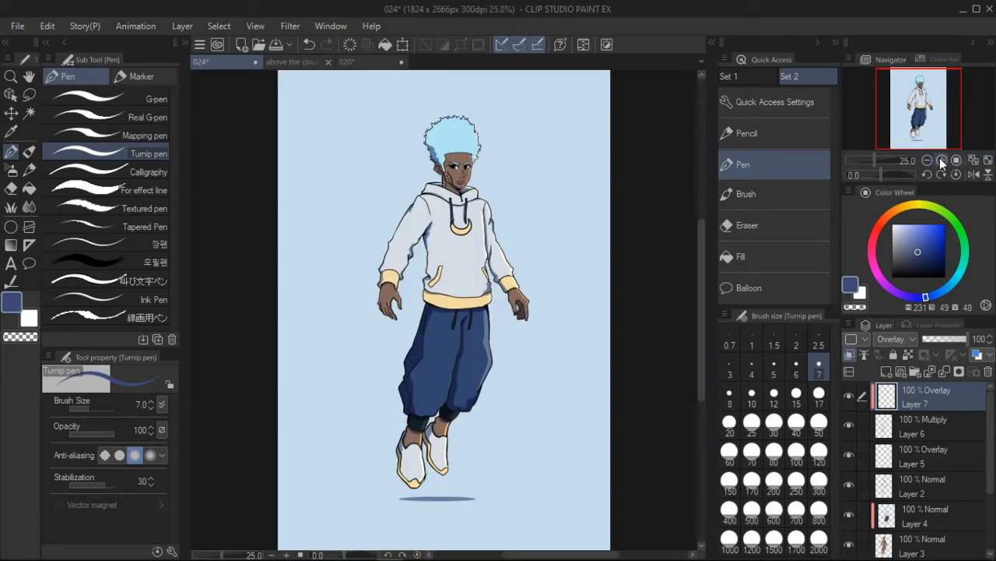
pyautogui.click(942, 161)
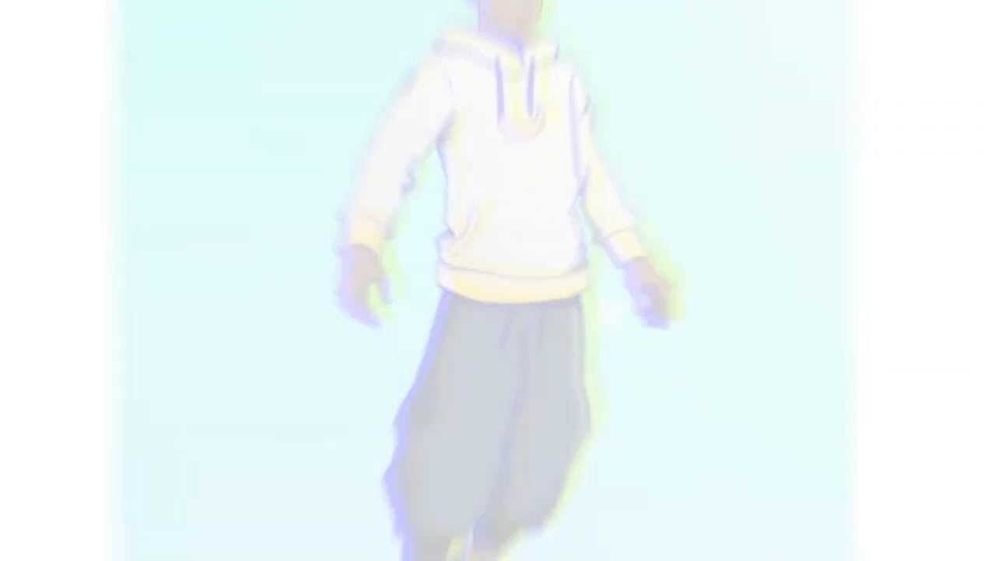